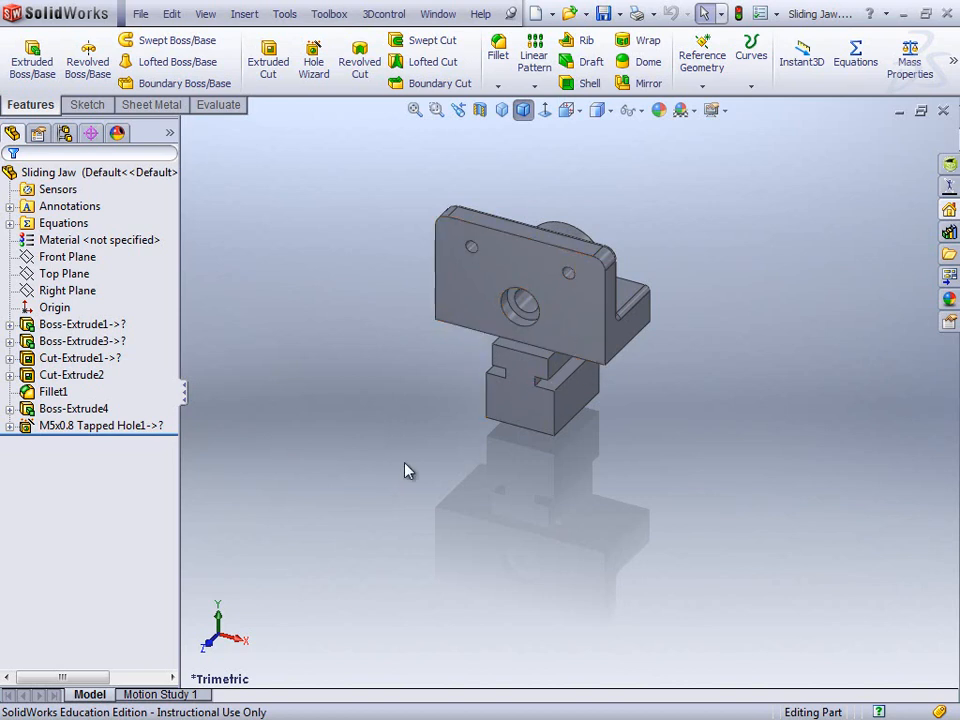
Save a copy of the part as DS Sliding Jaw.SLDPRT in the Case Study folder
{"action": "left_click", "coordinate": [621, 14]}
{"action": "left_click", "coordinate": [628, 54]}
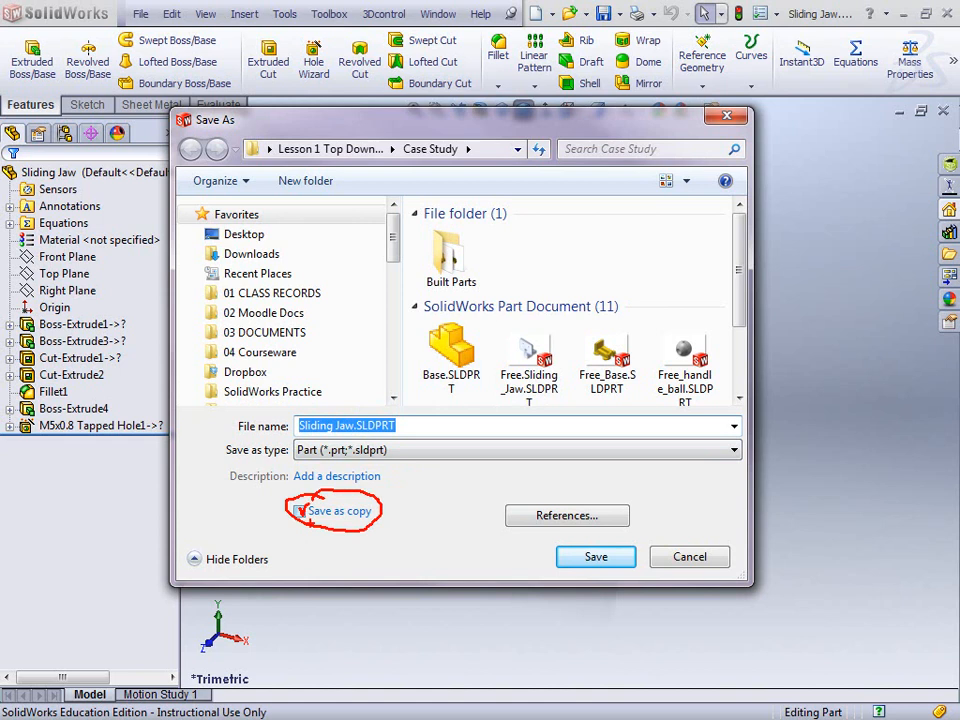
{"action": "left_click", "coordinate": [301, 511]}
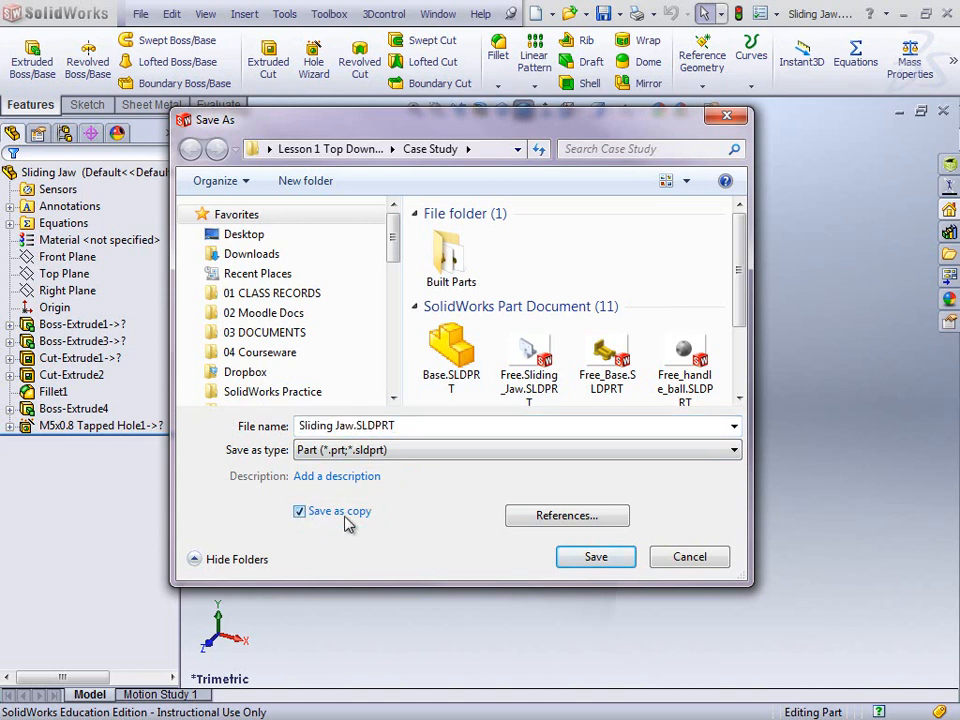
{"action": "left_click", "coordinate": [302, 427]}
{"action": "left_click", "coordinate": [302, 427]}
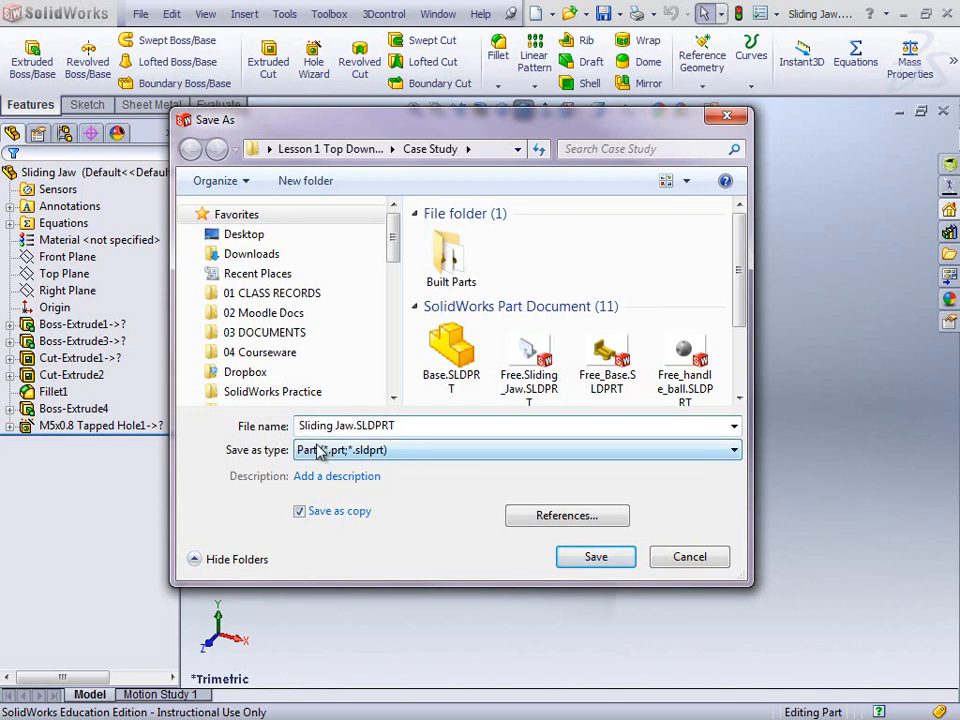
{"action": "type", "text": "DS"}
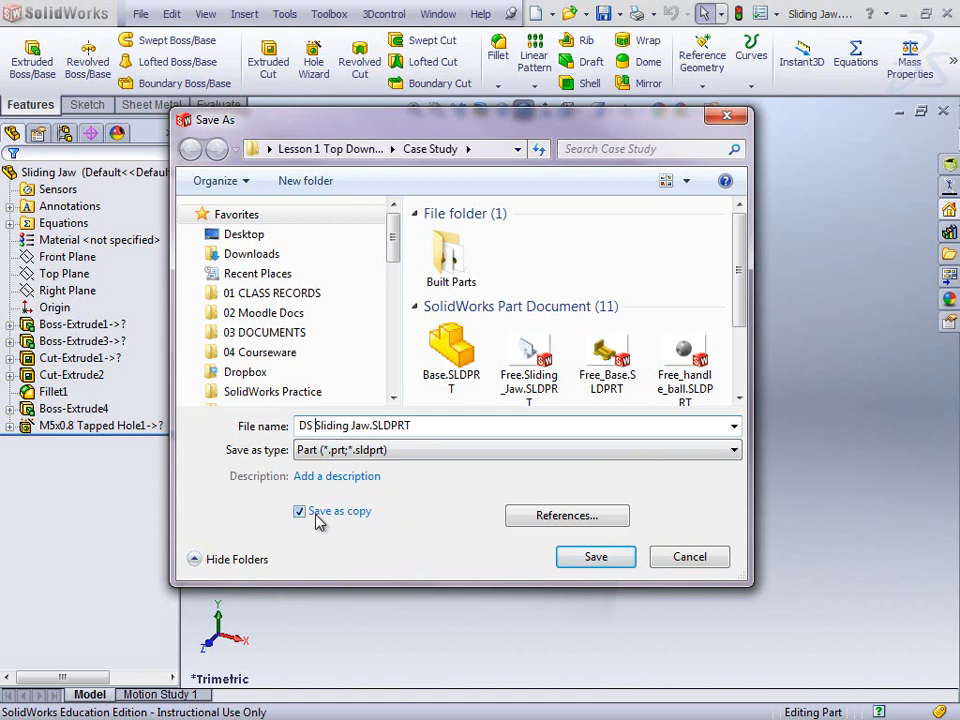
{"action": "left_click", "coordinate": [581, 558]}
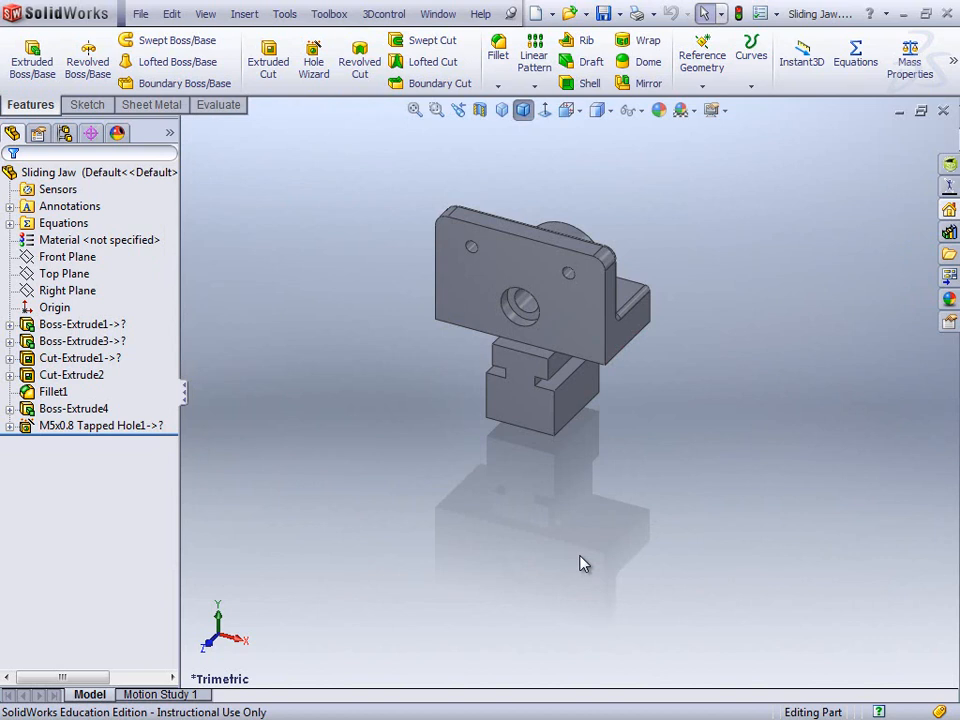
Close the original Sliding Jaw part and open DS Sliding Jaw.SLDPRT from the Case Study folder
{"action": "left_click", "coordinate": [943, 110]}
{"action": "left_click", "coordinate": [394, 13]}
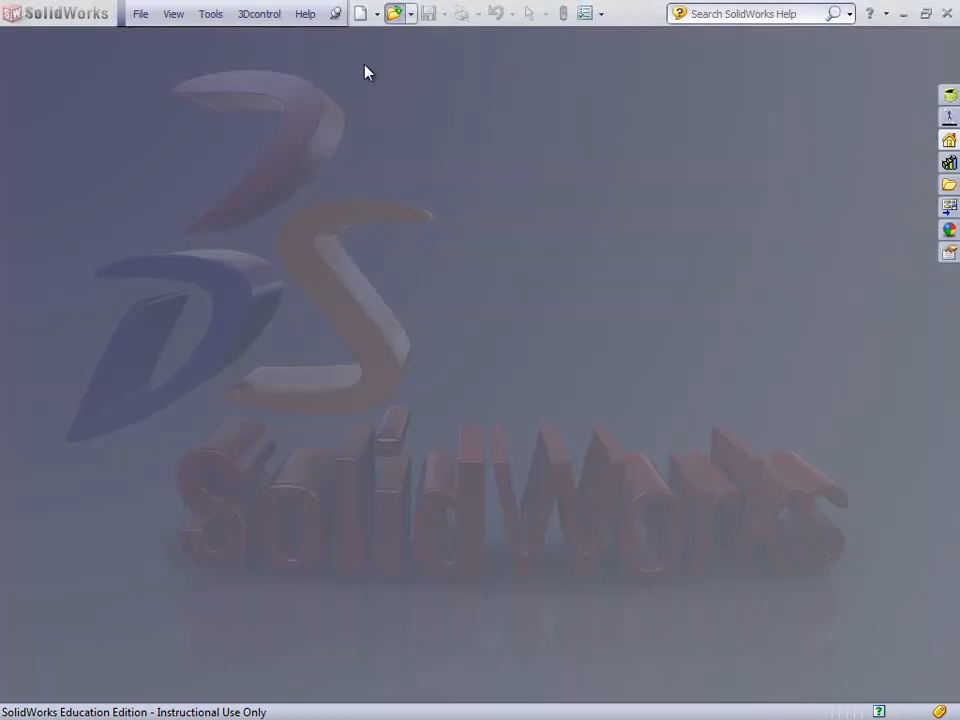
{"action": "left_click_drag", "start_coordinate": [735, 313], "coordinate": [731, 377]}
{"action": "left_click", "coordinate": [553, 358]}
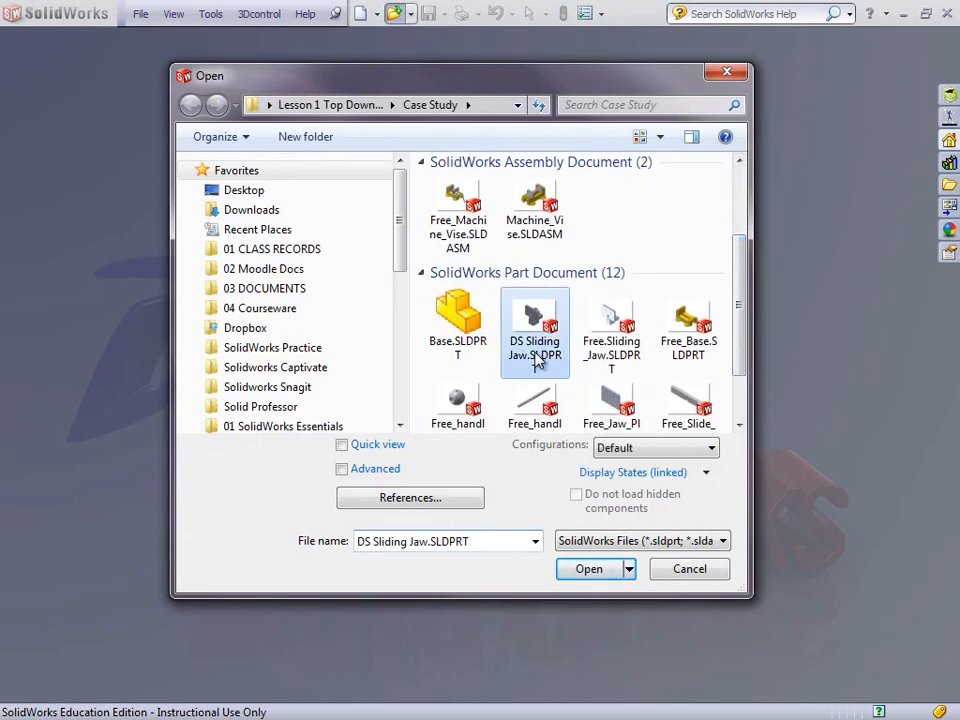
{"action": "left_click", "coordinate": [598, 572]}
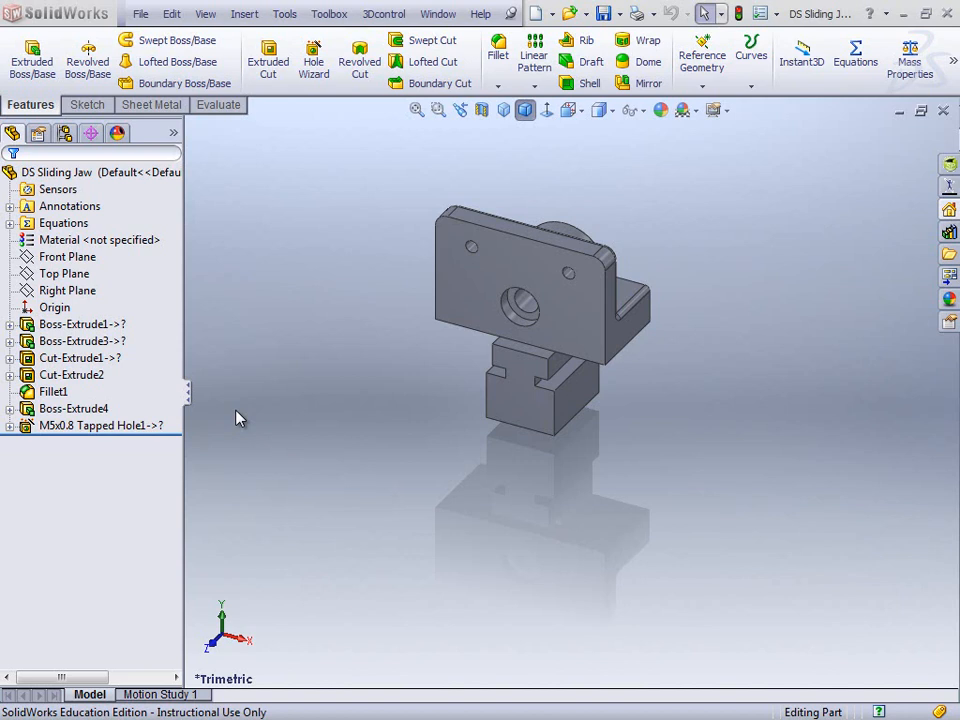
Examine the M5x0.8 tapped hole feature with the jaw's front face viewed straight on
{"action": "left_click", "coordinate": [148, 426]}
{"action": "left_click", "coordinate": [476, 309]}
{"action": "key", "text": "ctrl+8"}
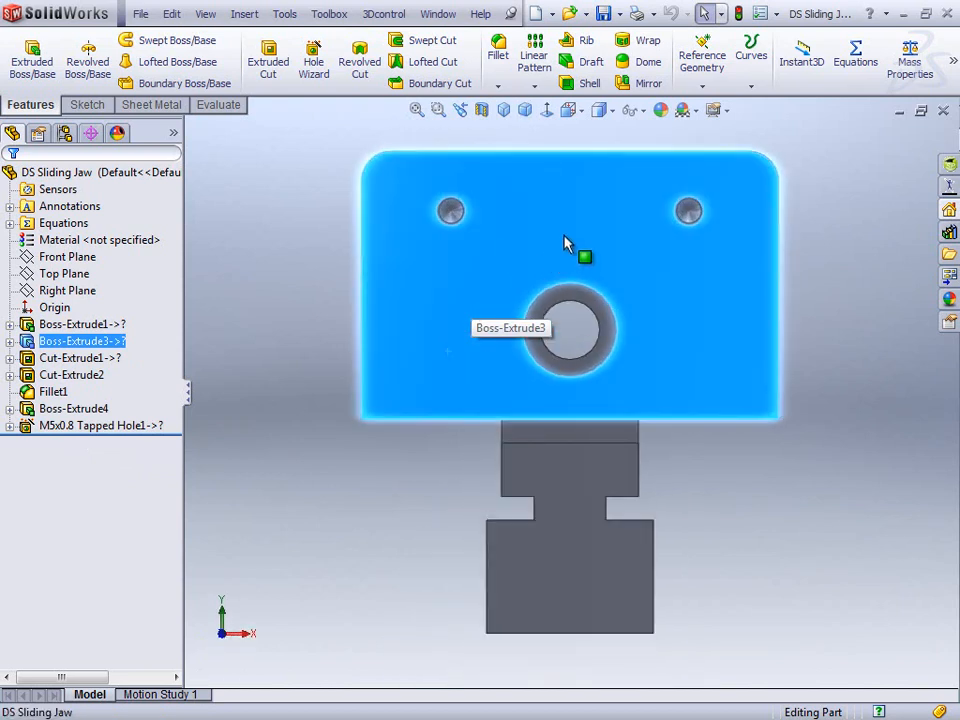
{"action": "left_click", "coordinate": [316, 199]}
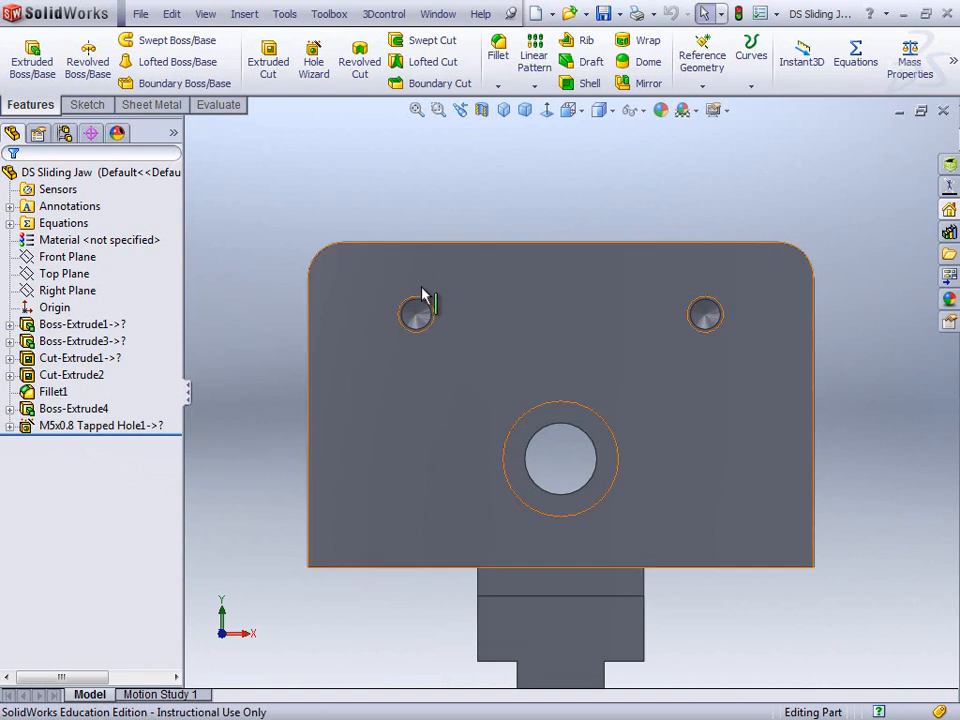
{"action": "left_click", "coordinate": [148, 428]}
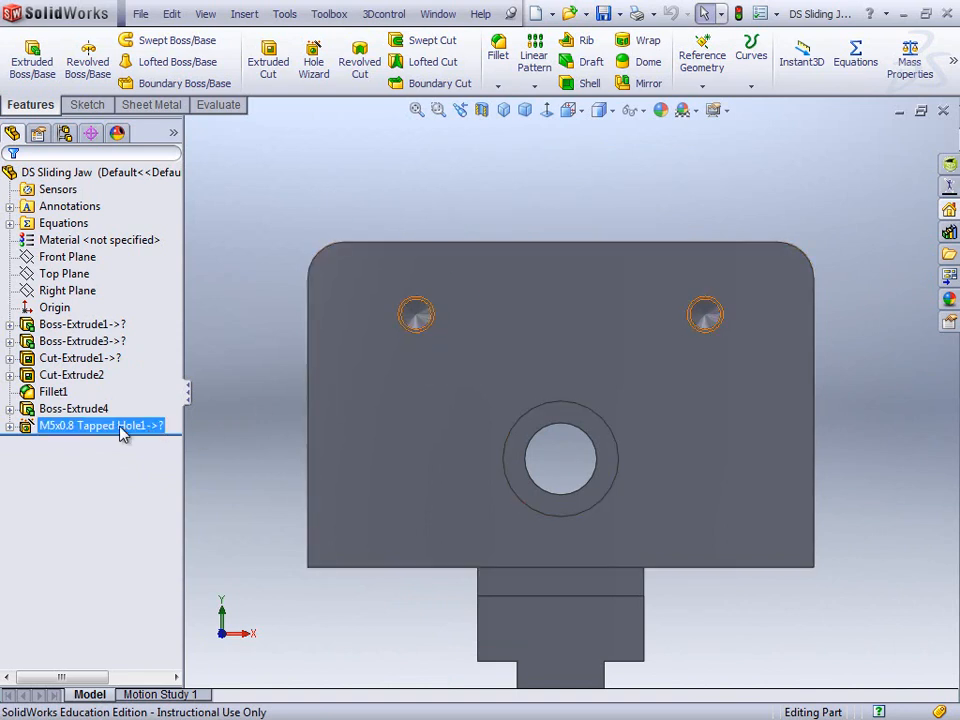
{"action": "left_click", "coordinate": [199, 420]}
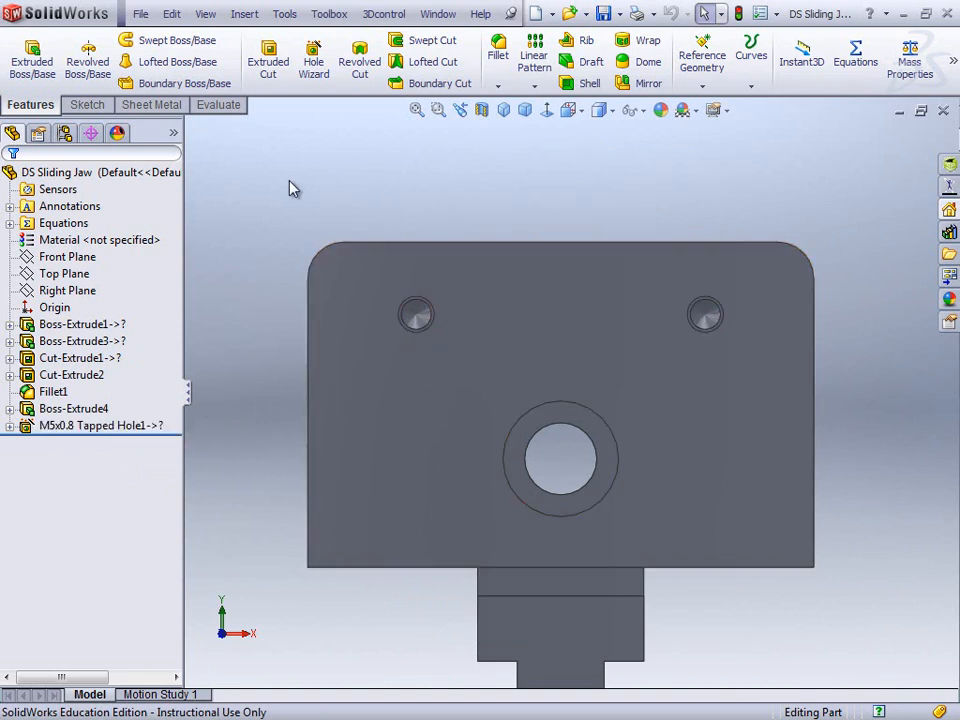
Specify an ISO M5 bottoming tapped hole with a Through All end condition in the Hole Wizard
{"action": "left_click", "coordinate": [308, 76]}
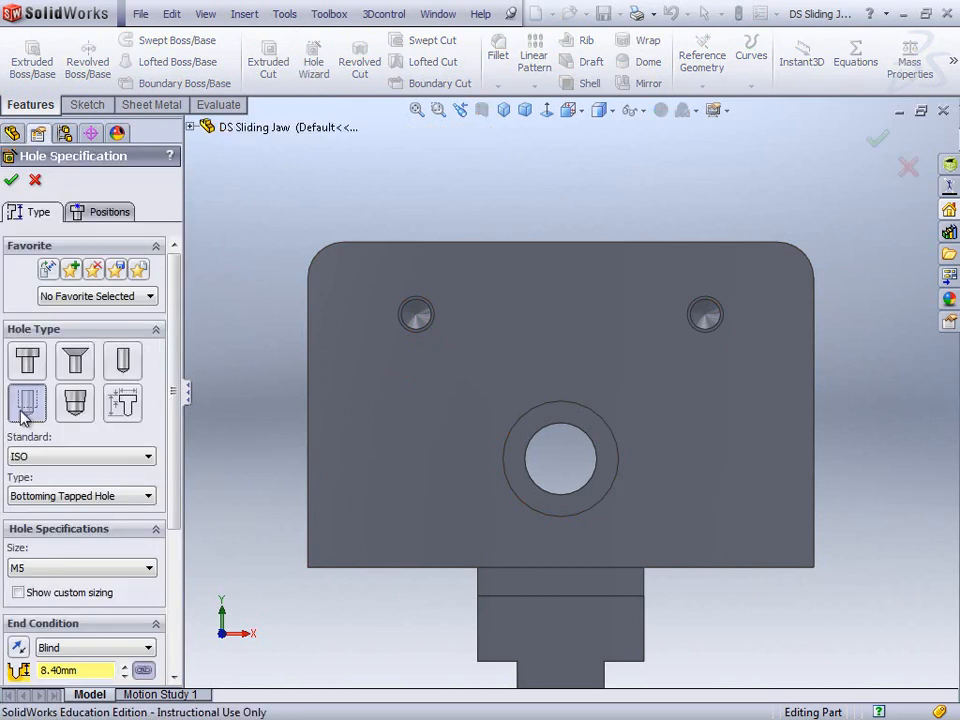
{"action": "scroll", "coordinate": [176, 412], "scroll_direction": "down", "scroll_amount": 3}
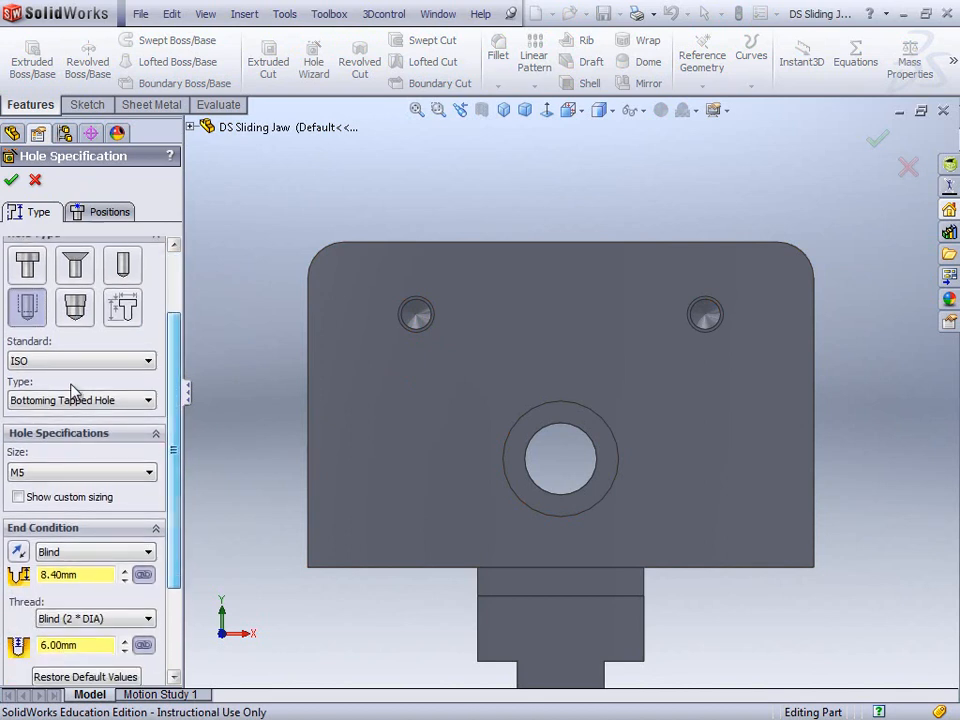
{"action": "left_click", "coordinate": [79, 362]}
{"action": "scroll", "coordinate": [79, 366], "scroll_direction": "up", "scroll_amount": 1}
{"action": "left_click", "coordinate": [79, 364]}
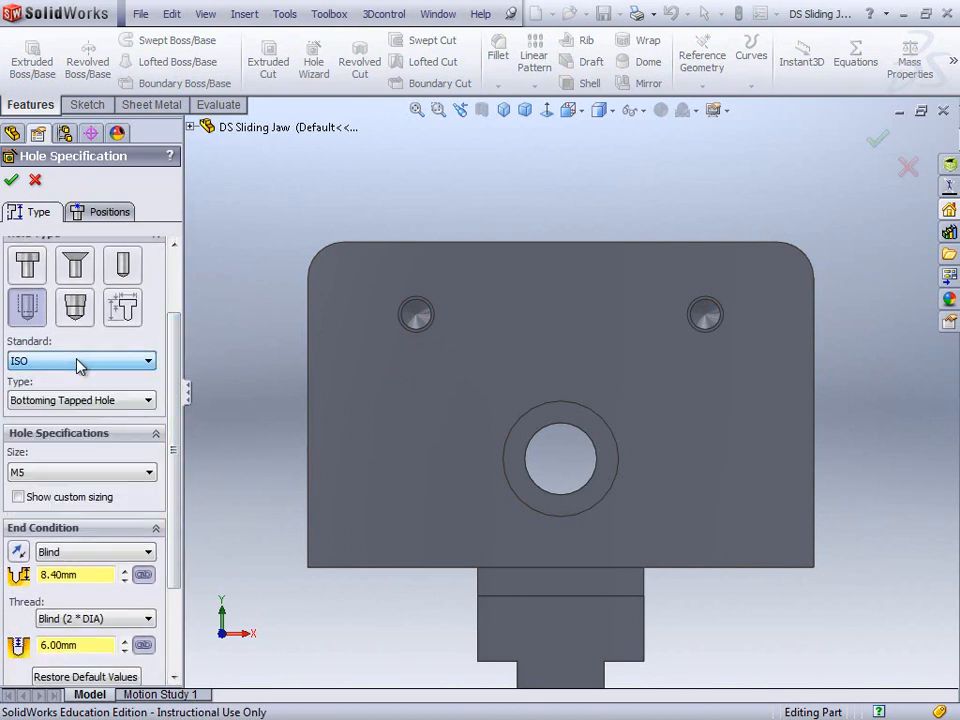
{"action": "left_click_drag", "start_coordinate": [176, 378], "coordinate": [178, 413]}
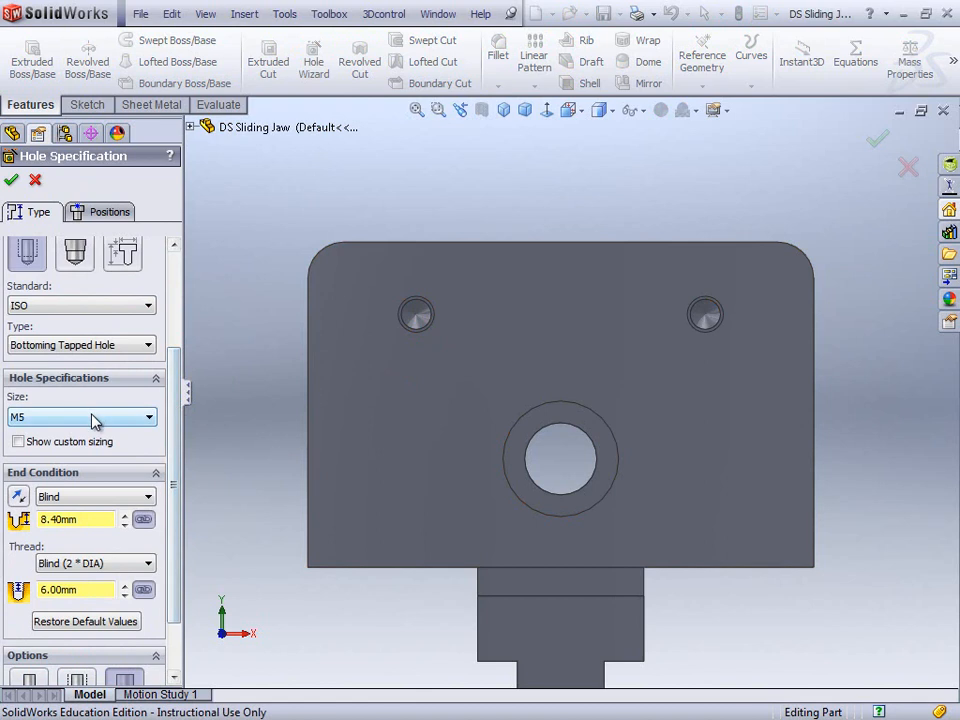
{"action": "left_click", "coordinate": [128, 500]}
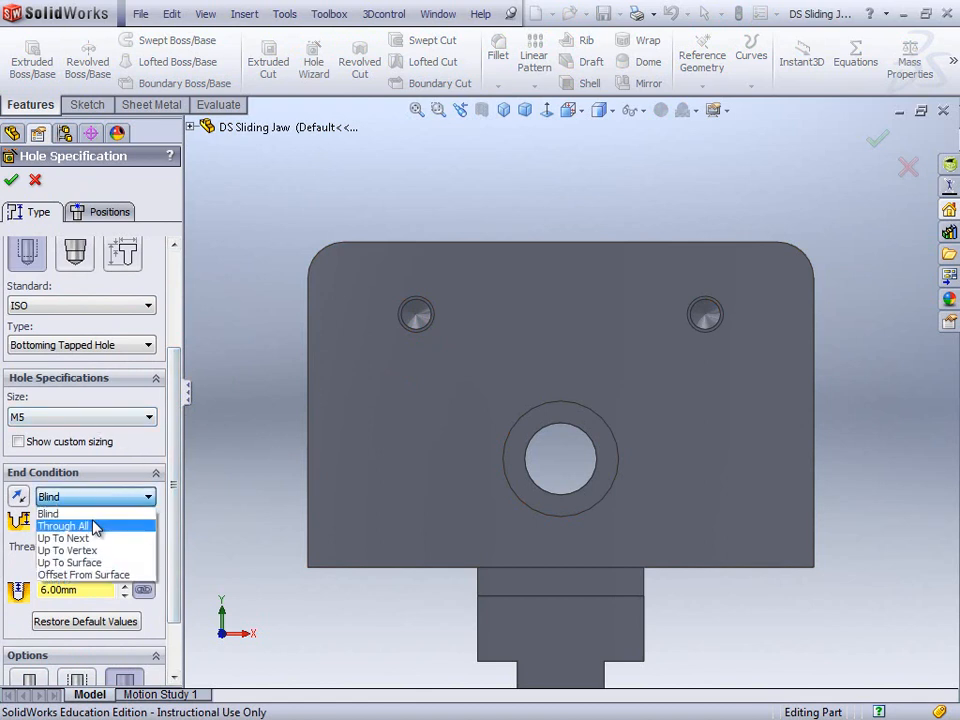
{"action": "left_click", "coordinate": [94, 525]}
{"action": "left_click_drag", "start_coordinate": [168, 488], "coordinate": [171, 444]}
Place two hole points on the jaw's front face, coincident with the centers of the two existing tapped holes
{"action": "left_click", "coordinate": [110, 213]}
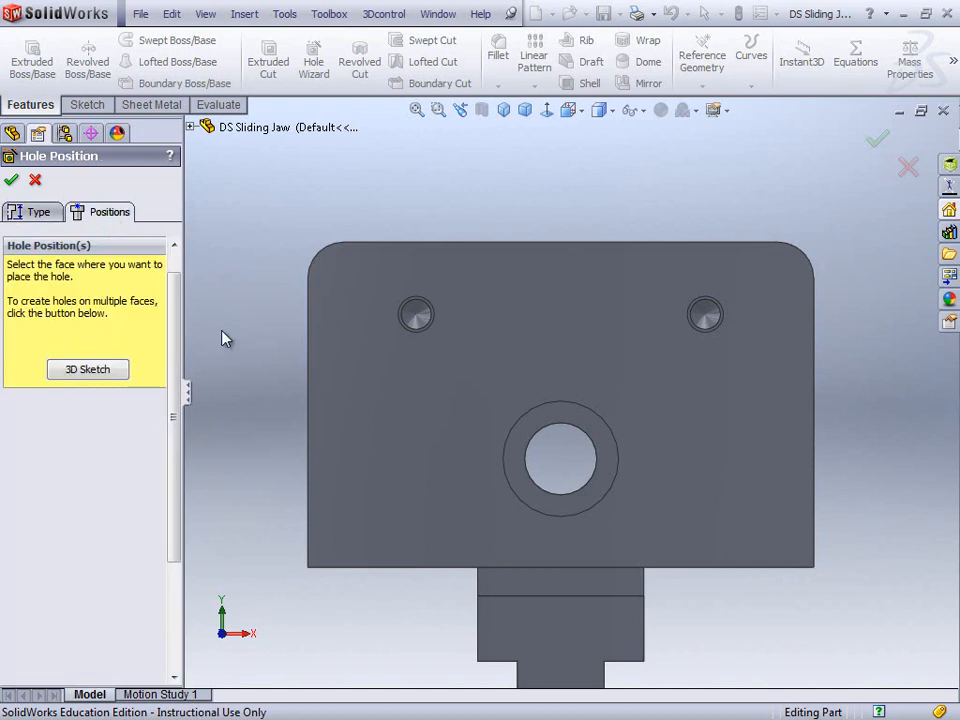
{"action": "left_click", "coordinate": [385, 366]}
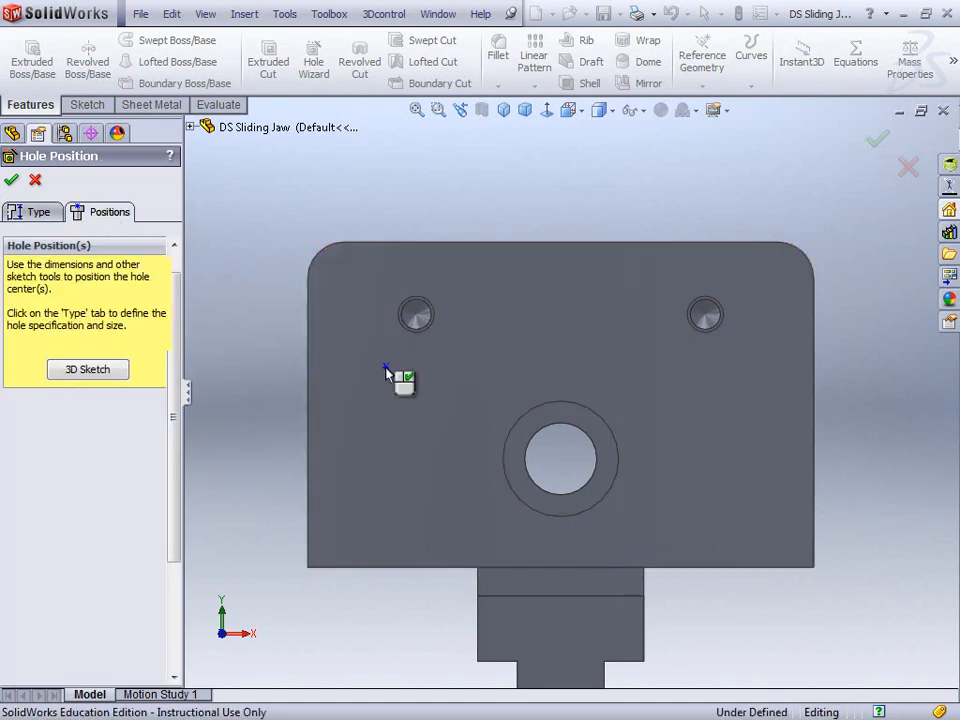
{"action": "left_click", "coordinate": [720, 322]}
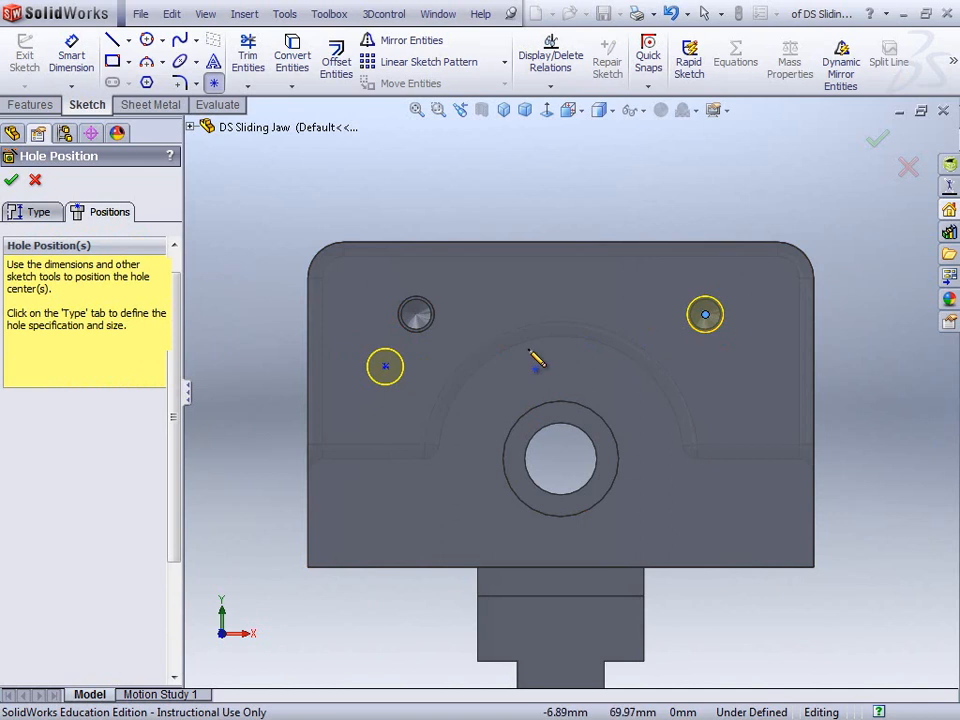
{"action": "left_click", "coordinate": [214, 83]}
{"action": "left_click_drag", "start_coordinate": [385, 370], "coordinate": [416, 315]}
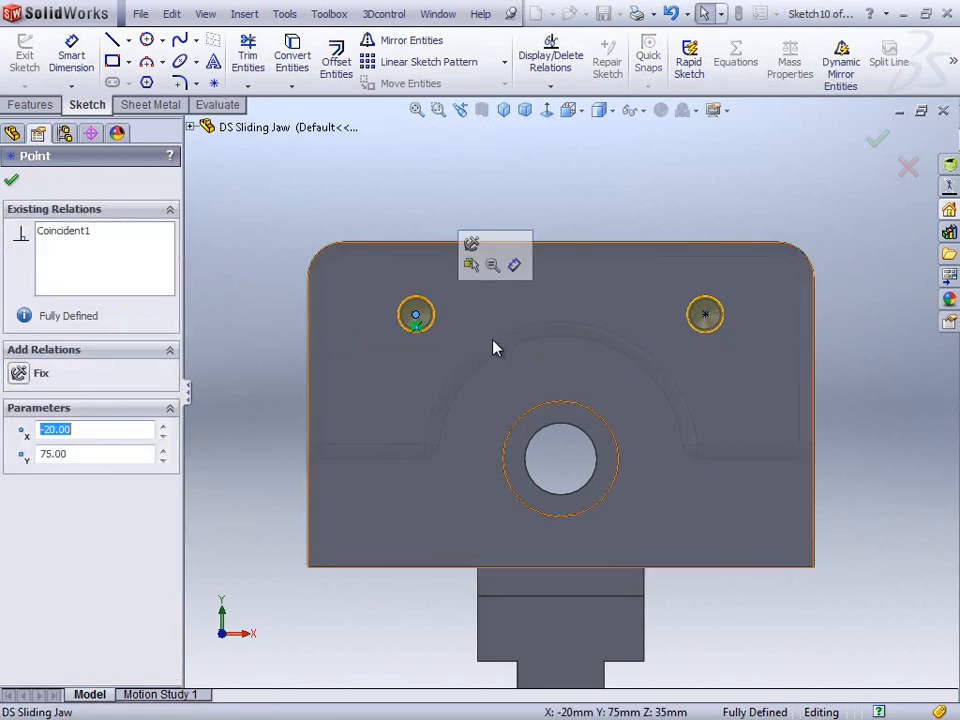
Delete all relations in the hole position sketch
{"action": "left_click", "coordinate": [573, 318]}
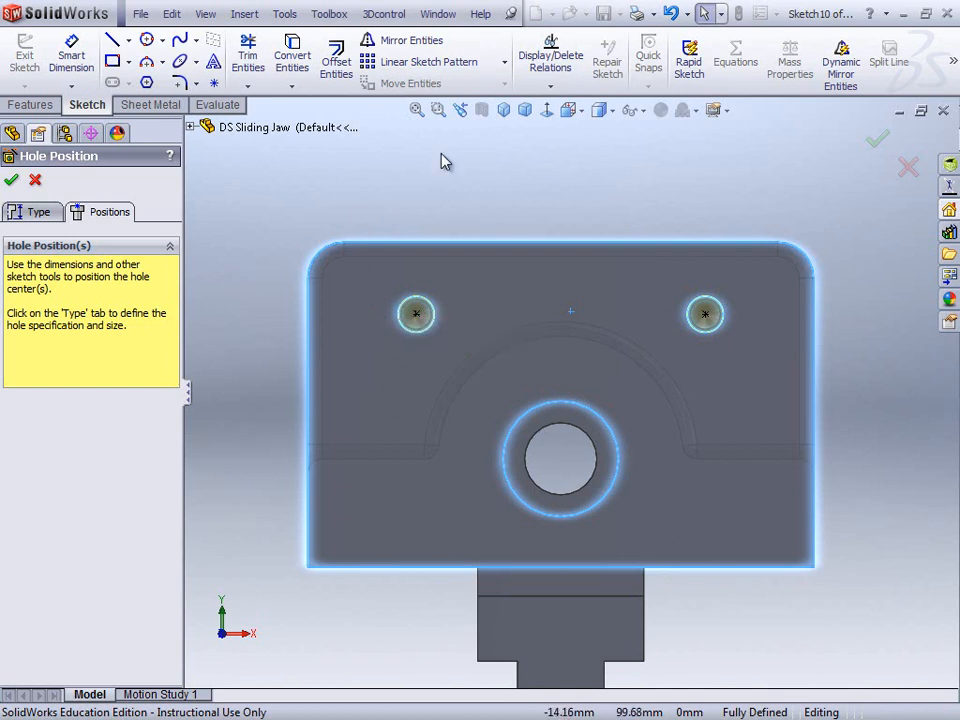
{"action": "left_click", "coordinate": [552, 62]}
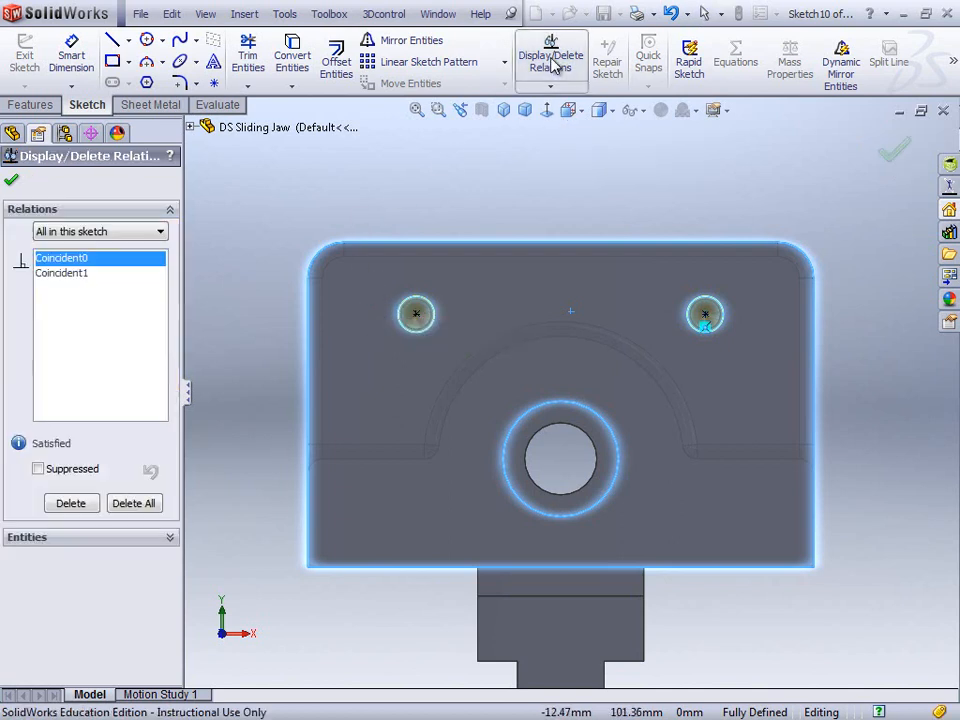
{"action": "left_click", "coordinate": [133, 504]}
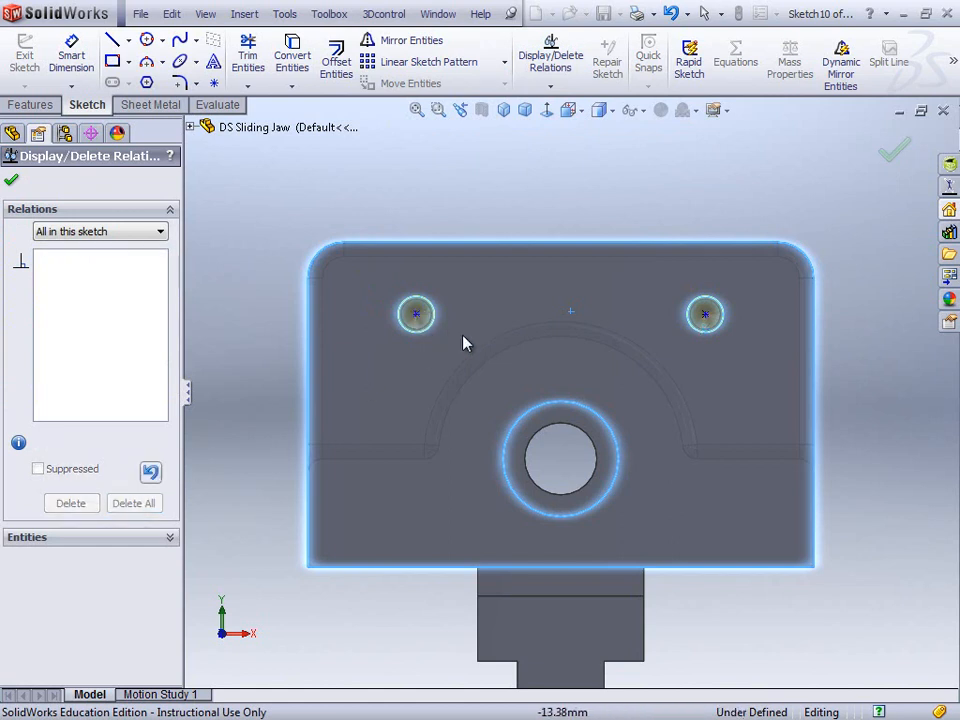
{"action": "left_click", "coordinate": [12, 180]}
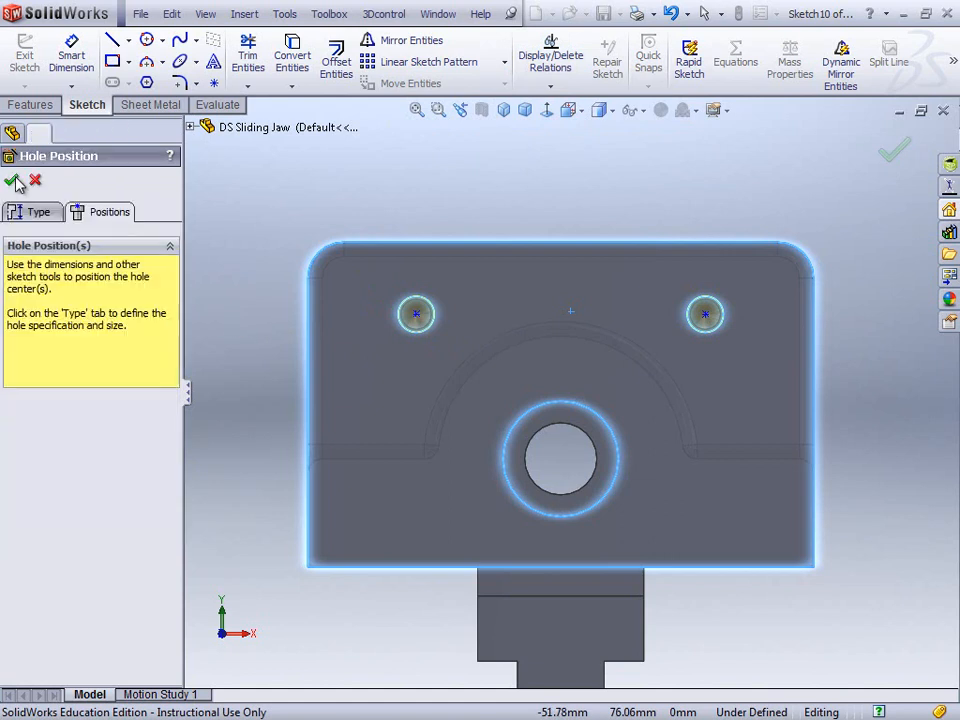
Add a 40 mm horizontal dimension between the two hole centers
{"action": "right_click_drag", "start_coordinate": [272, 270], "coordinate": [280, 228]}
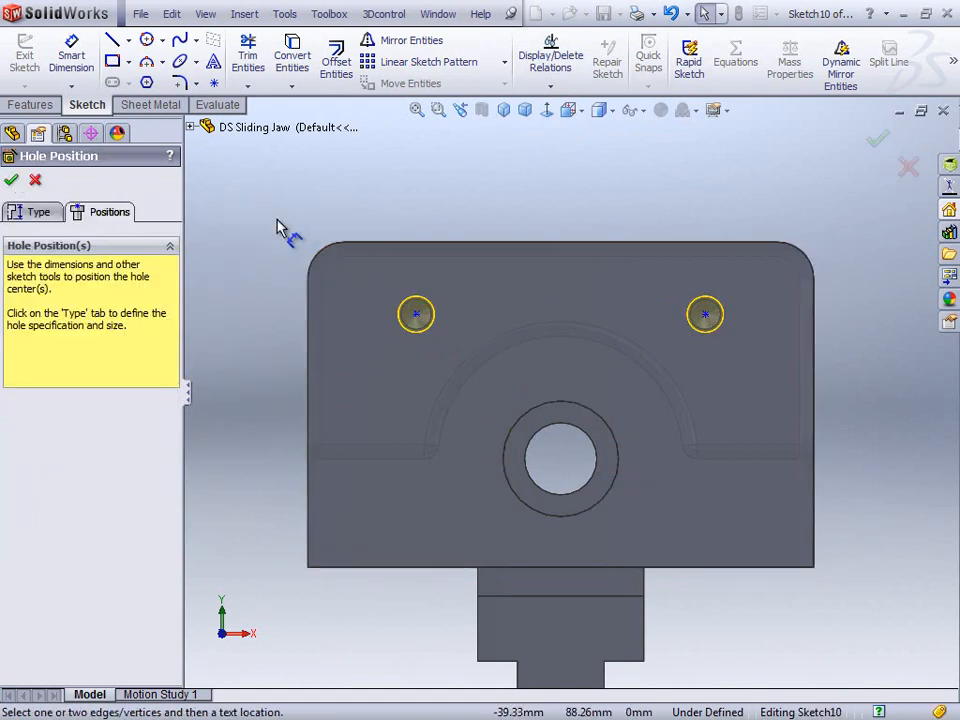
{"action": "left_click", "coordinate": [416, 315]}
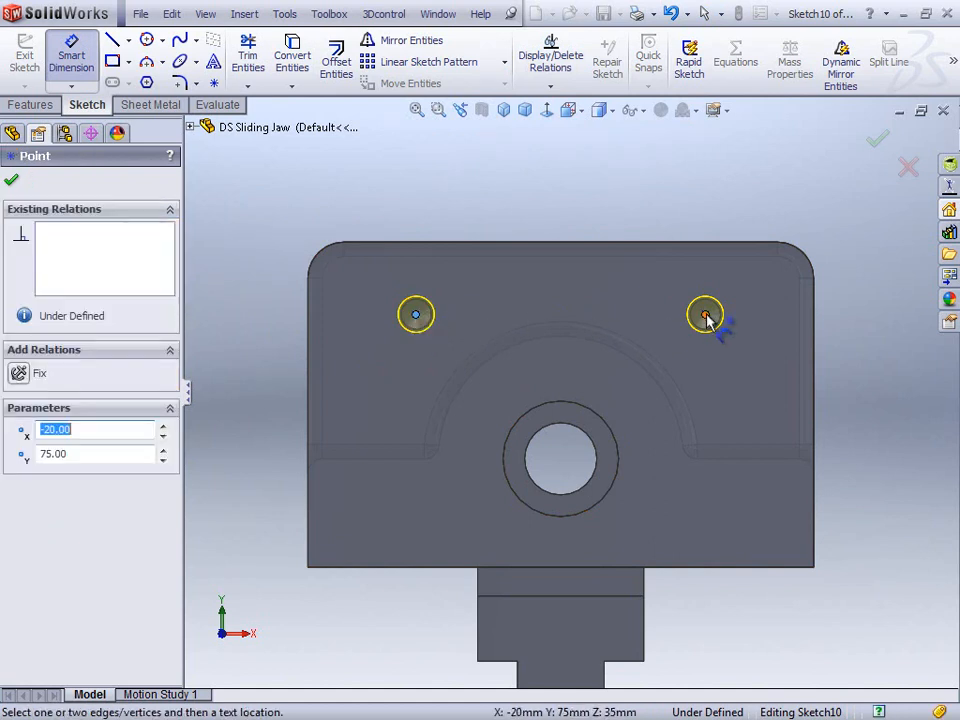
{"action": "left_click", "coordinate": [705, 315]}
{"action": "left_click", "coordinate": [563, 218]}
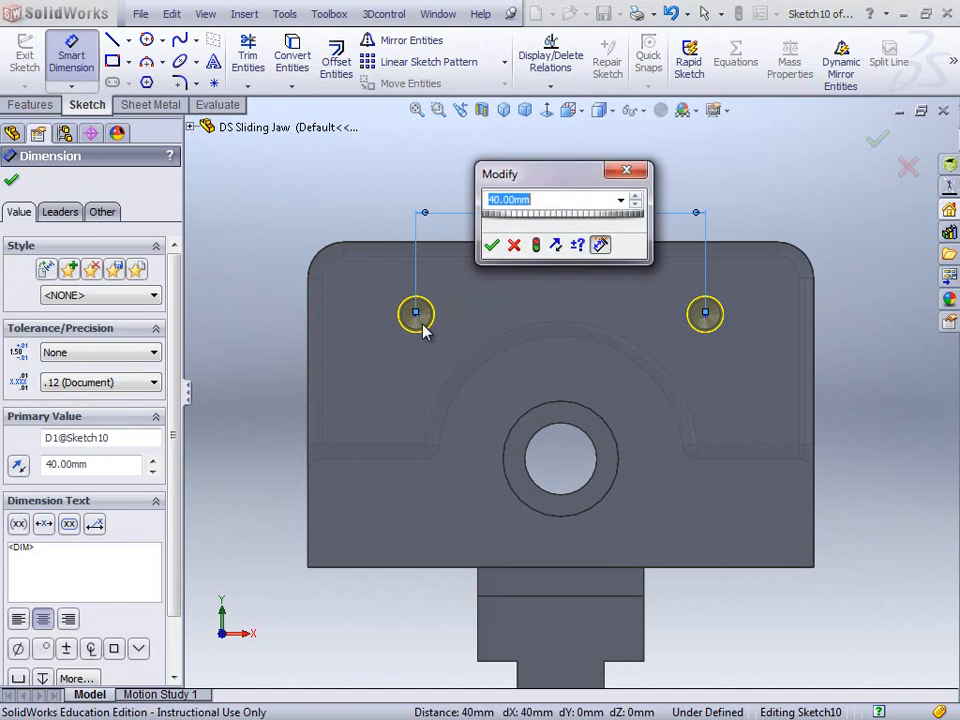
{"action": "left_click", "coordinate": [491, 245]}
Dimension the left hole center 15 mm from the jaw face's left edge
{"action": "left_click", "coordinate": [418, 315]}
{"action": "left_click", "coordinate": [310, 305]}
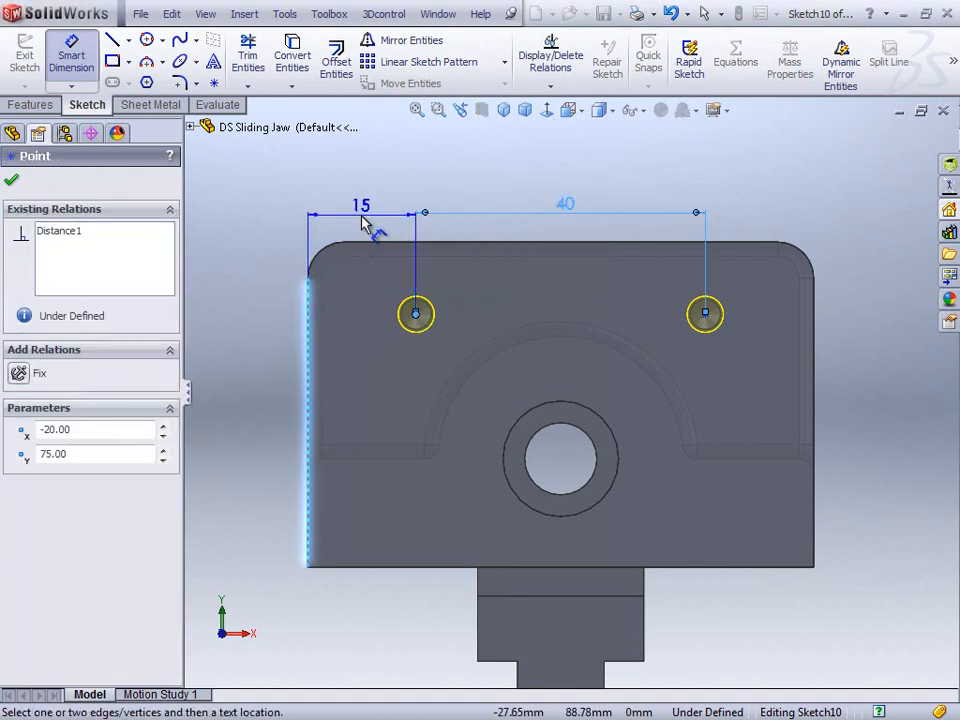
{"action": "left_click", "coordinate": [381, 229]}
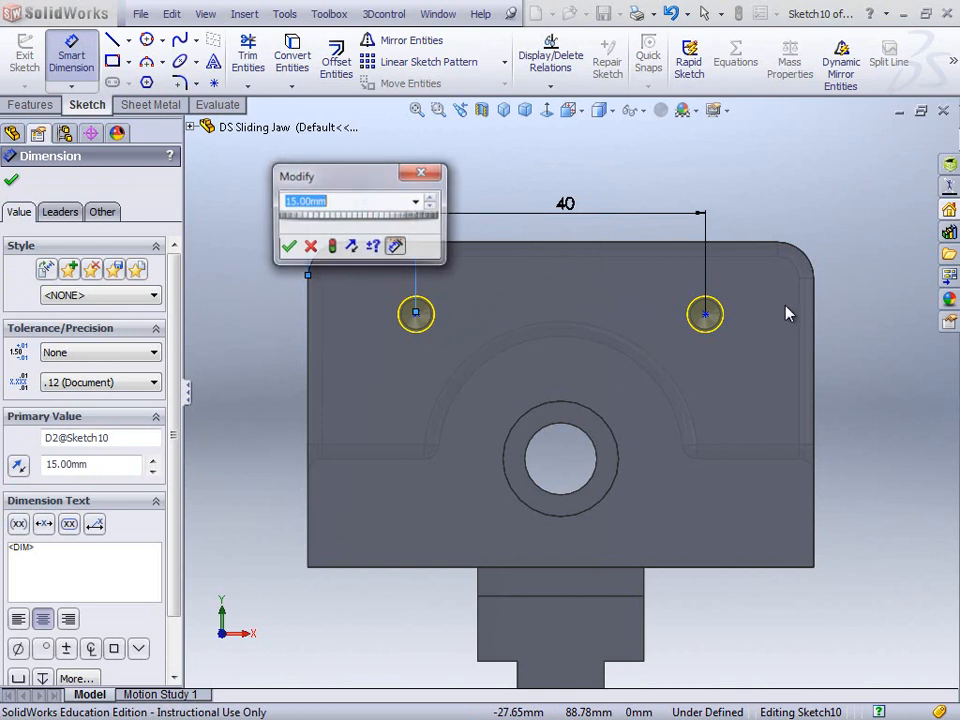
{"action": "left_click", "coordinate": [287, 250]}
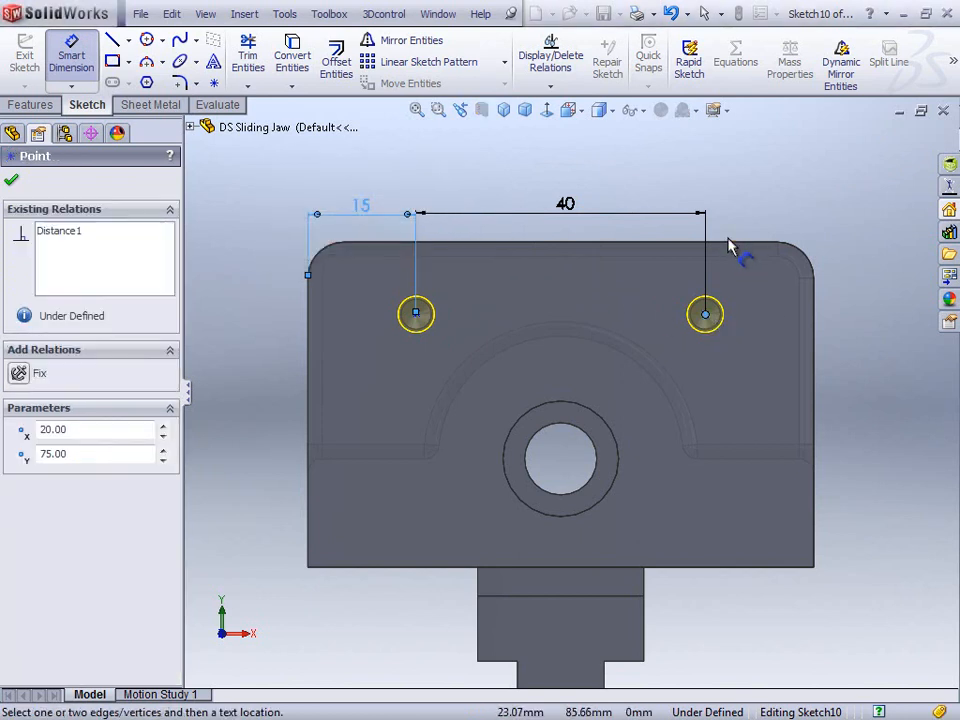
Dimension the right hole center 10 mm below the jaw face's top edge
{"action": "left_click", "coordinate": [733, 246]}
{"action": "key", "text": "Return"}
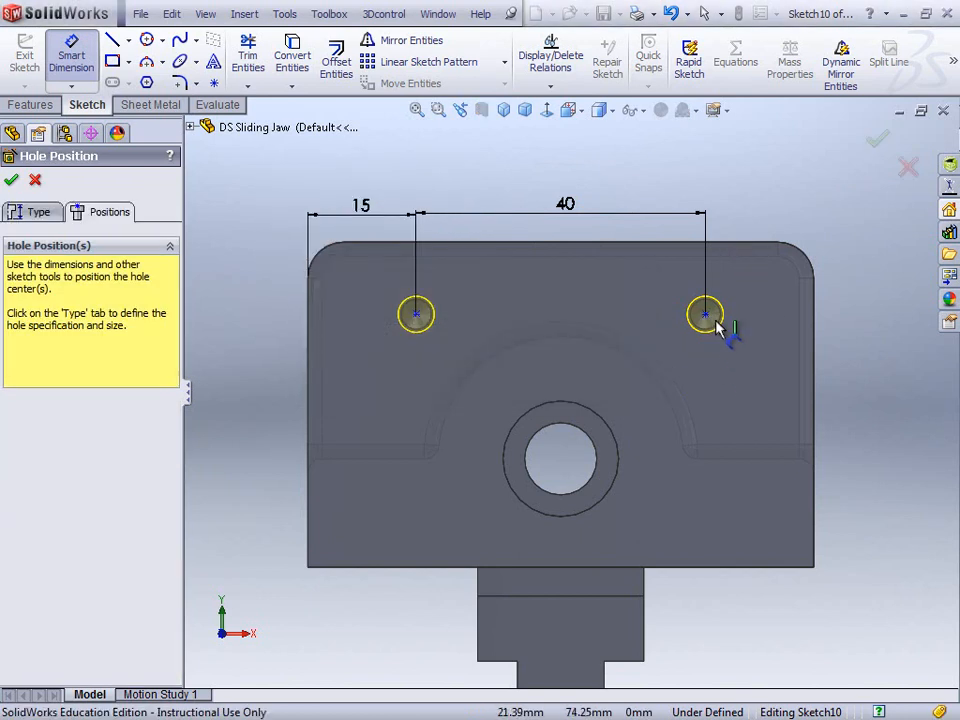
{"action": "left_click", "coordinate": [706, 315]}
{"action": "left_click", "coordinate": [730, 243]}
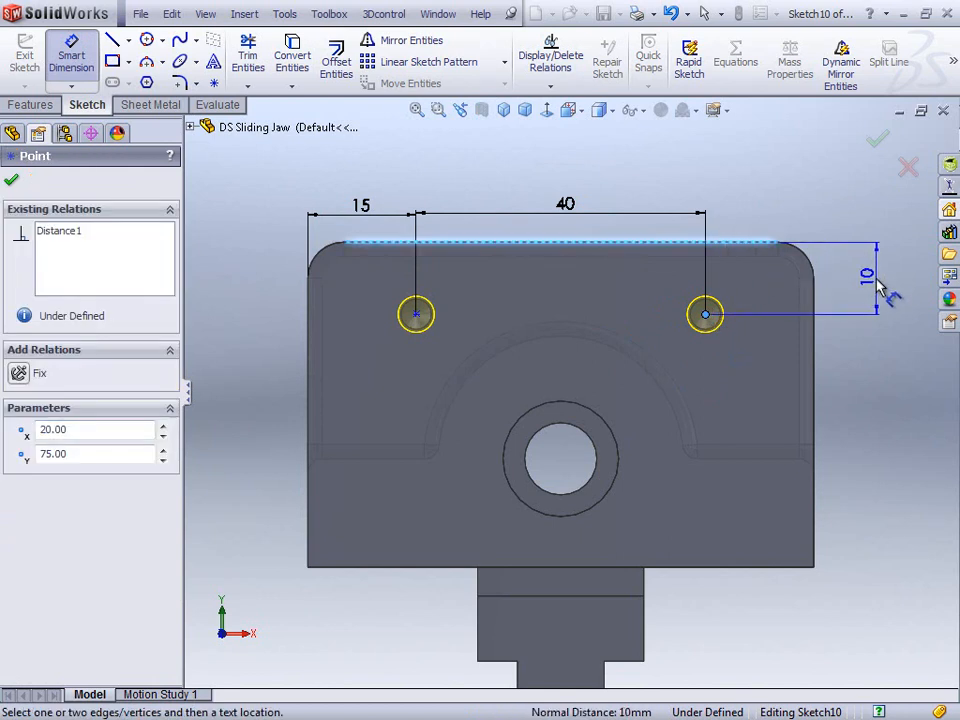
{"action": "left_click", "coordinate": [879, 282]}
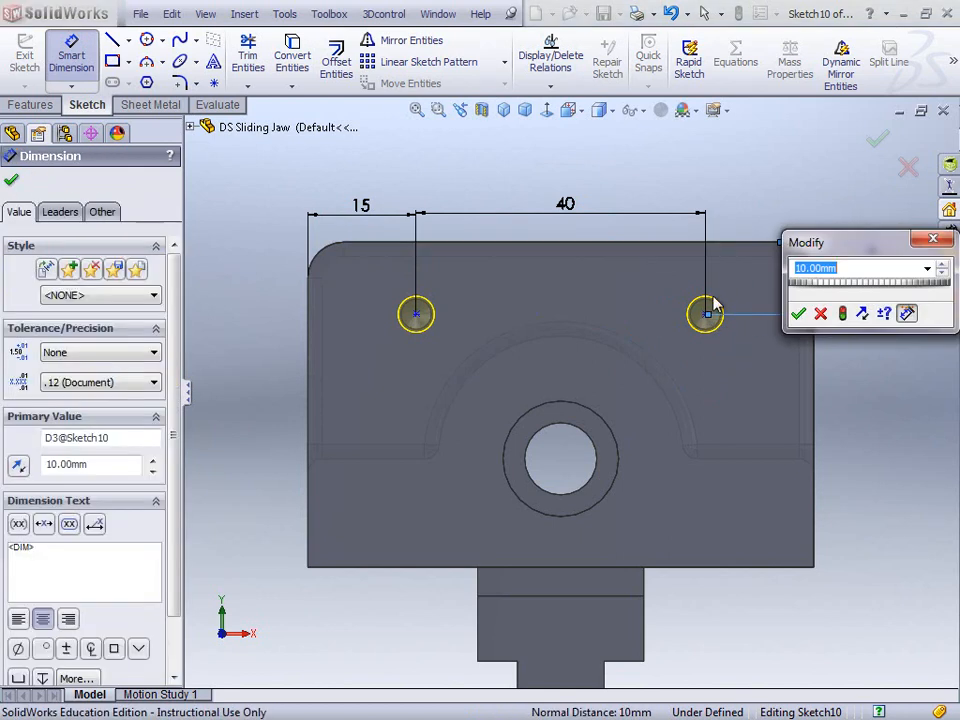
{"action": "left_click", "coordinate": [798, 314]}
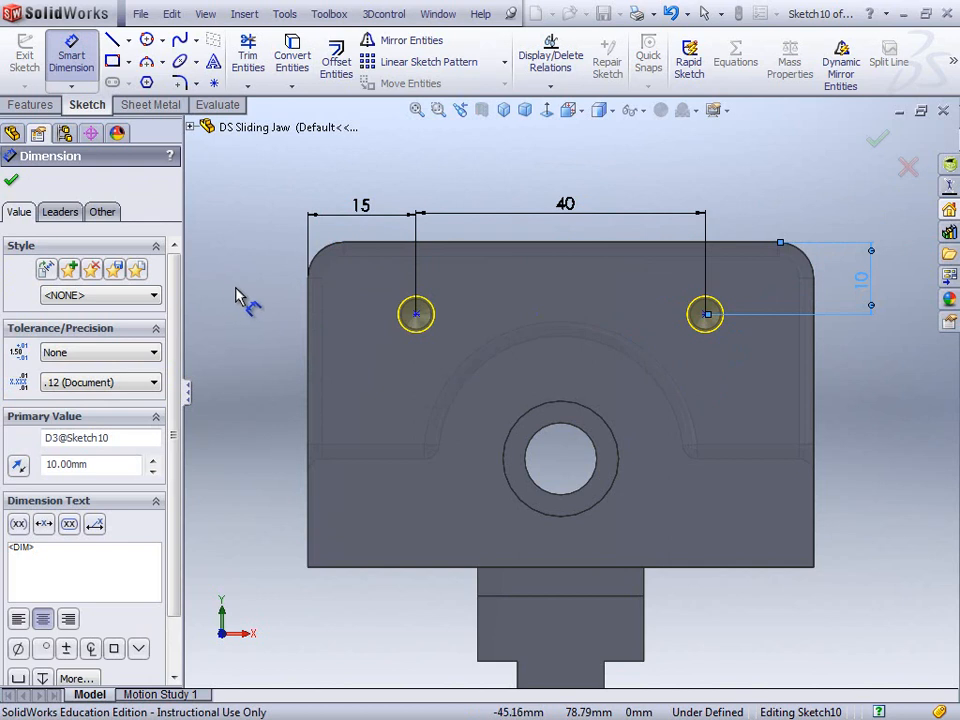
Add a horizontal relation between the two hole centers and finish the new M5 tapped hole feature
{"action": "key", "text": "Escape"}
{"action": "key", "text": "Escape"}
{"action": "left_click", "coordinate": [417, 315]}
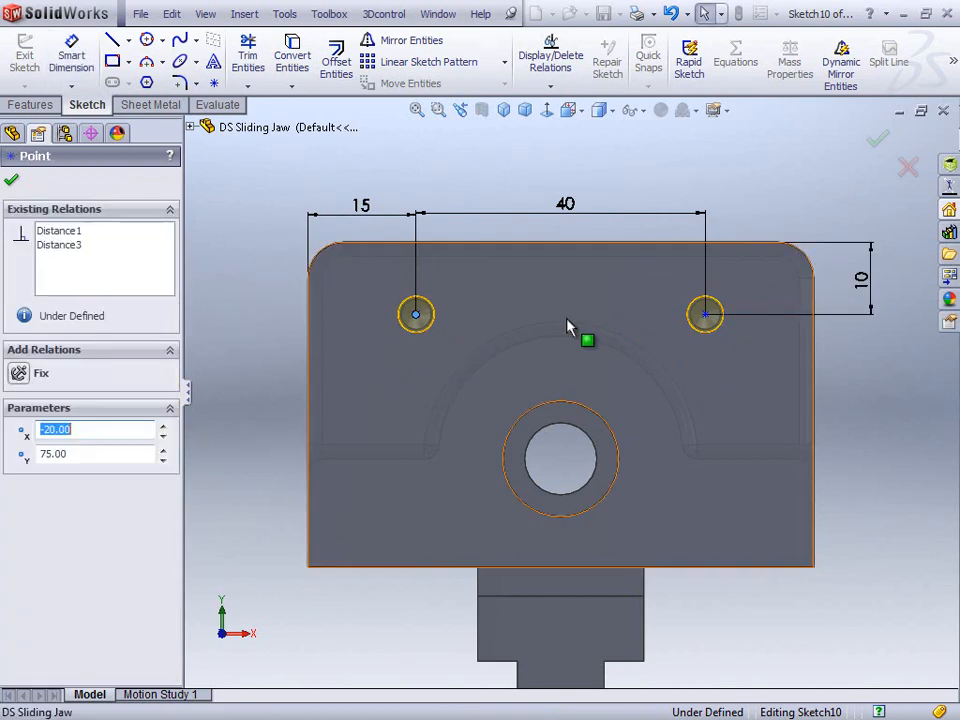
{"action": "left_click", "coordinate": [705, 314], "text": "ctrl"}
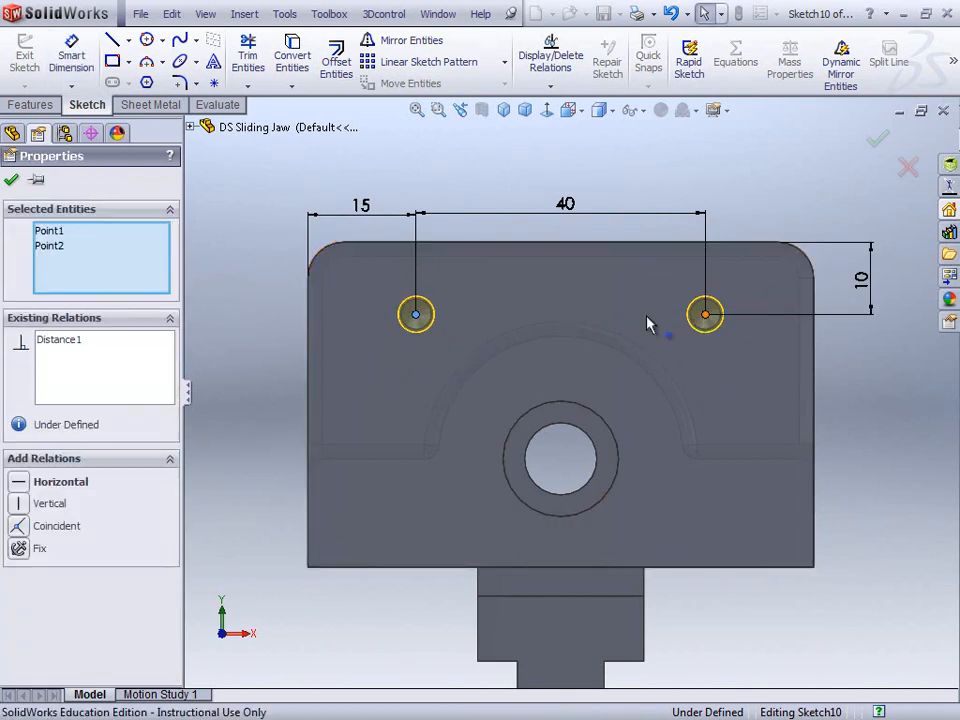
{"action": "left_click", "coordinate": [18, 482]}
{"action": "left_click", "coordinate": [11, 180]}
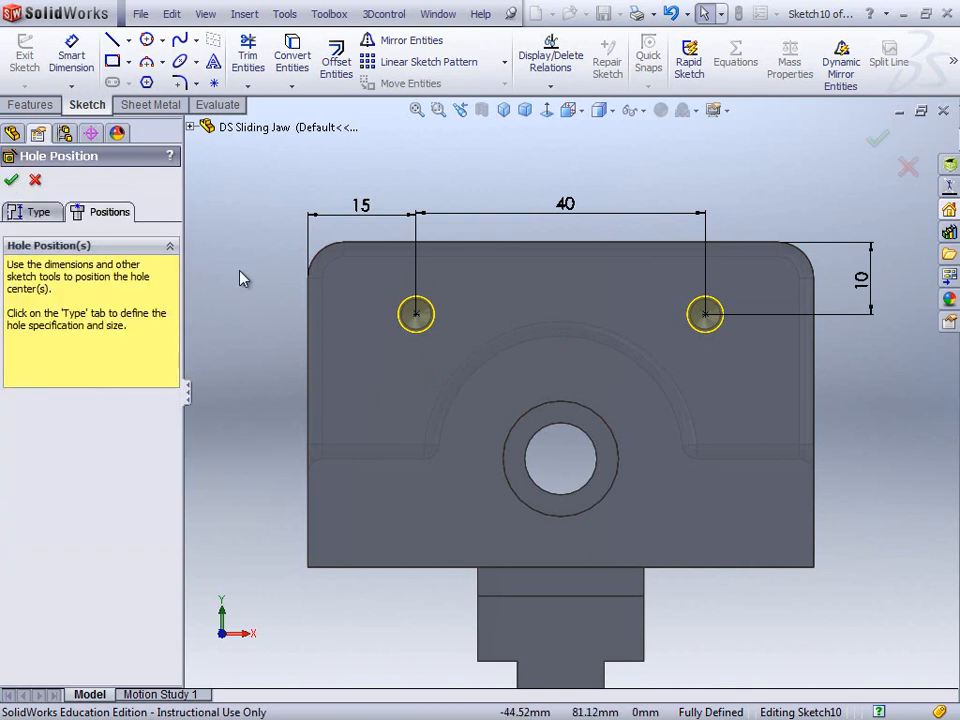
{"action": "left_click", "coordinate": [876, 142]}
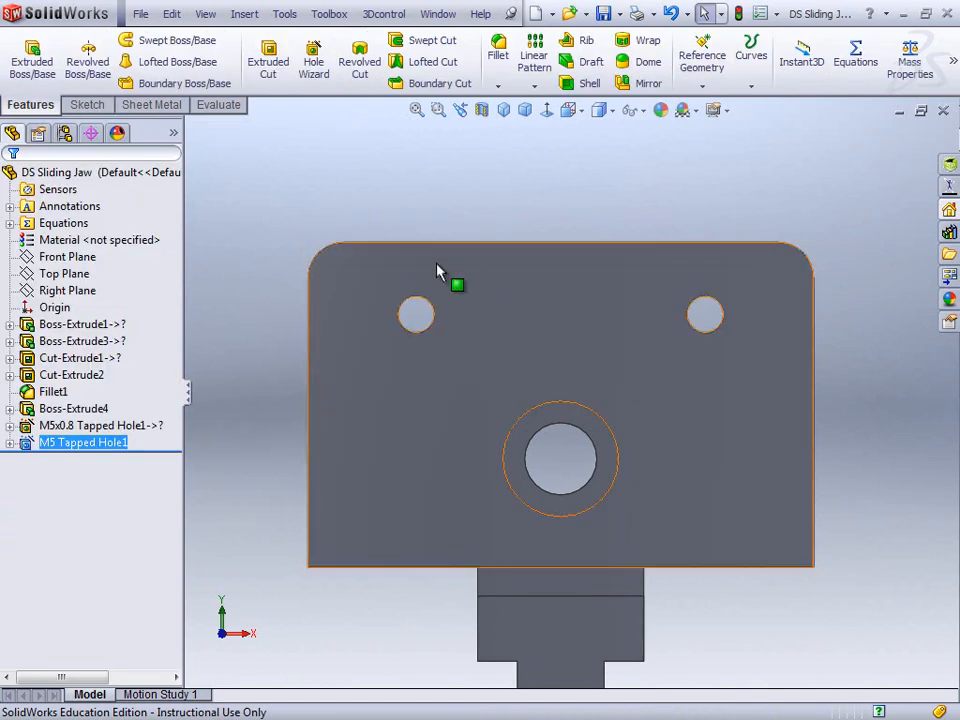
Delete the original M5x0.8 Tapped Hole1 feature that carries the external references
{"action": "left_click", "coordinate": [100, 425], "text": "ctrl"}
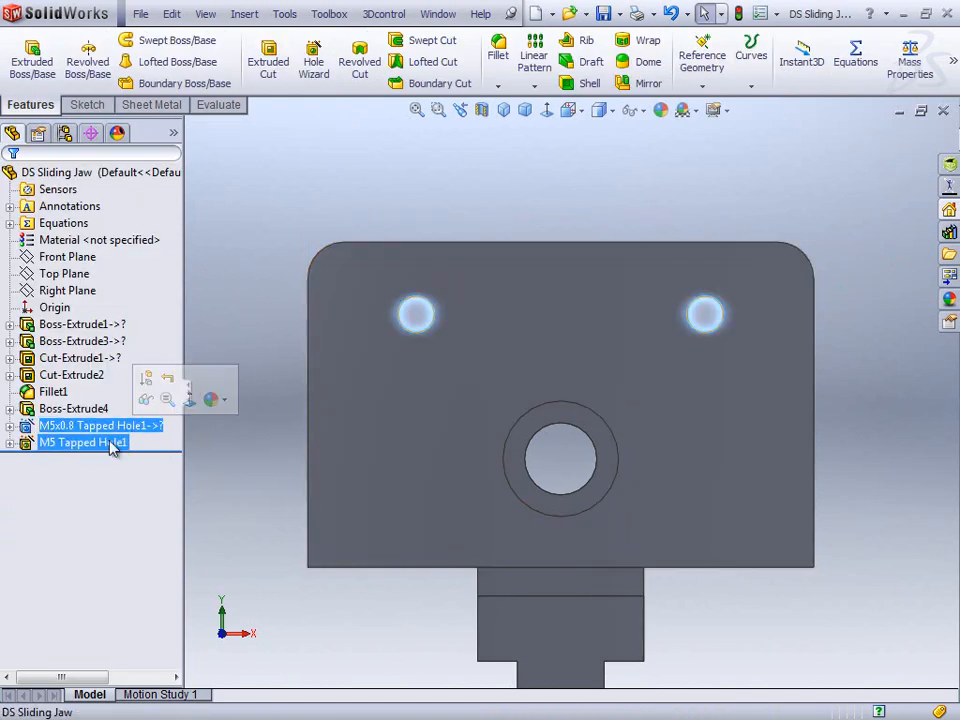
{"action": "left_click", "coordinate": [111, 445]}
{"action": "left_click", "coordinate": [268, 396]}
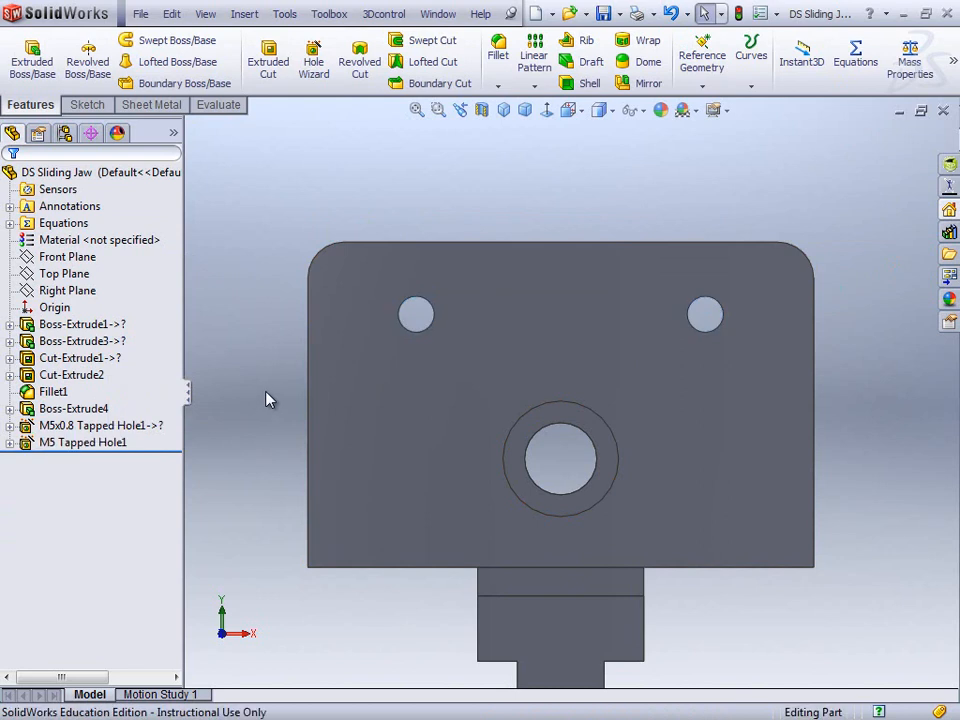
{"action": "left_click", "coordinate": [160, 428]}
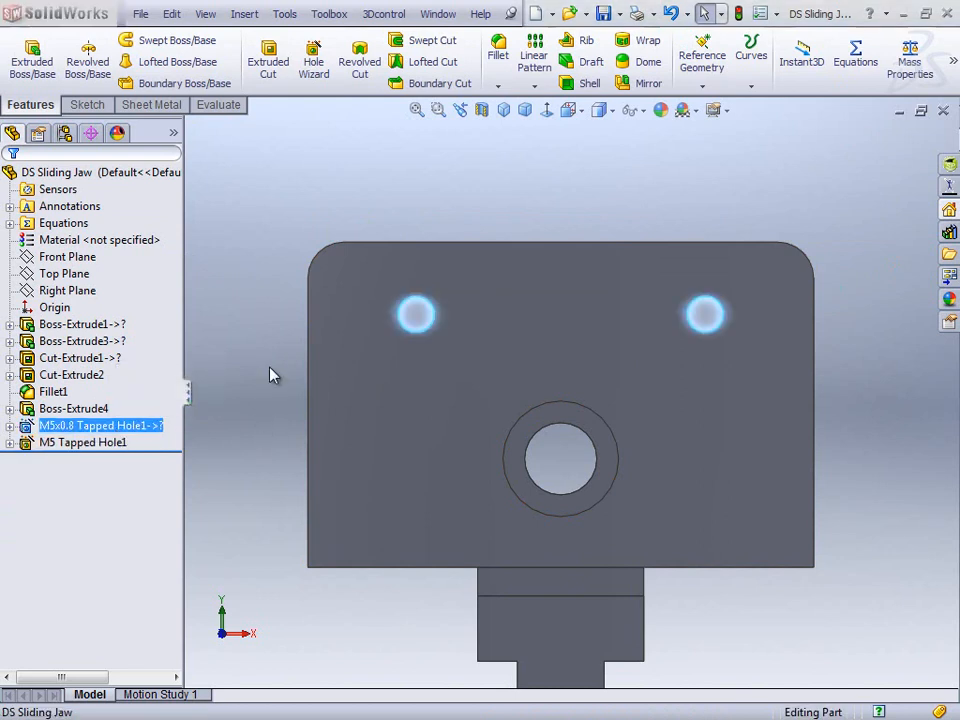
{"action": "key", "text": "Delete"}
{"action": "left_click", "coordinate": [503, 198]}
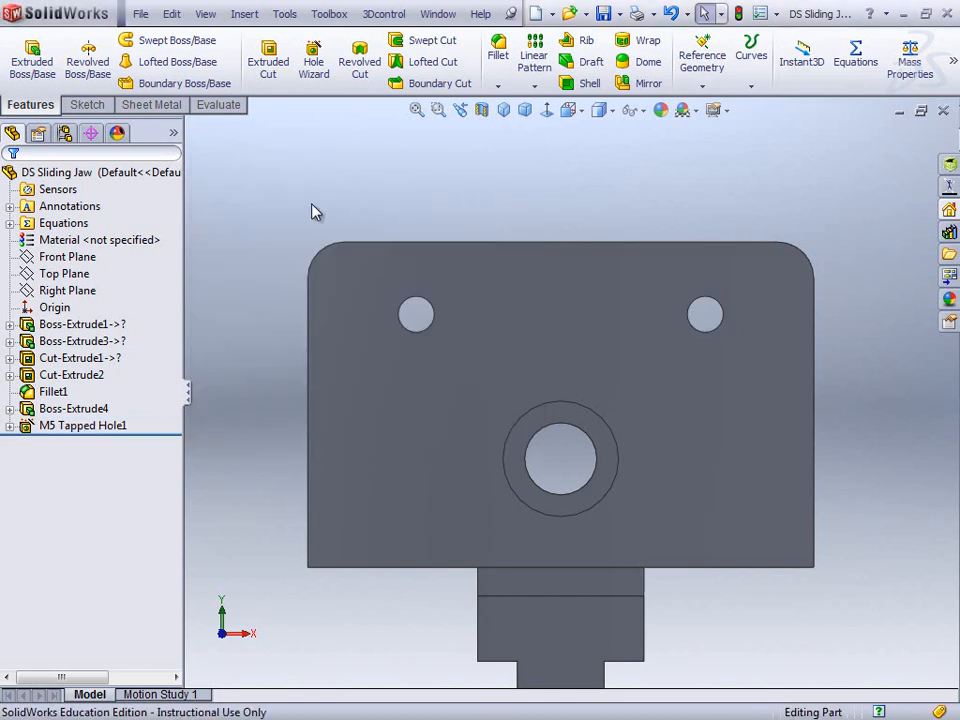
Examine the jaw's features from M5 Tapped Hole1 back to Cut-Extrude1, including Cut-Extrude1's sketch, for remaining external references
{"action": "middle_click_drag", "start_coordinate": [572, 384], "coordinate": [506, 411]}
{"action": "scroll", "coordinate": [615, 332], "scroll_direction": "up", "scroll_amount": 2}
{"action": "scroll", "coordinate": [618, 337], "scroll_direction": "down", "scroll_amount": 1}
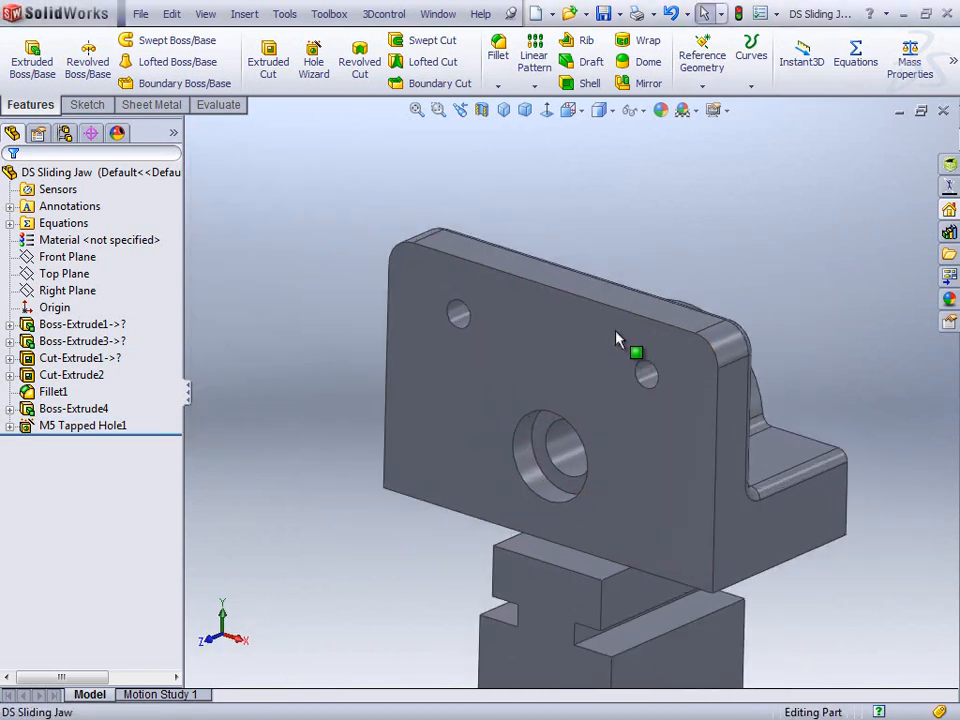
{"action": "scroll", "coordinate": [600, 330], "scroll_direction": "down", "scroll_amount": 2}
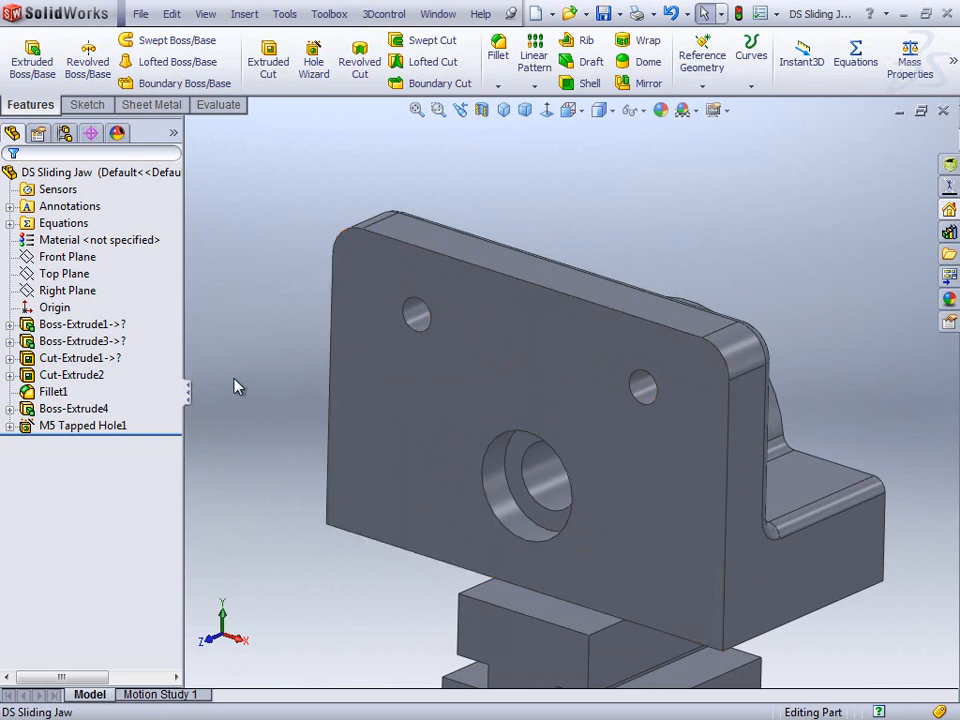
{"action": "left_click", "coordinate": [80, 426]}
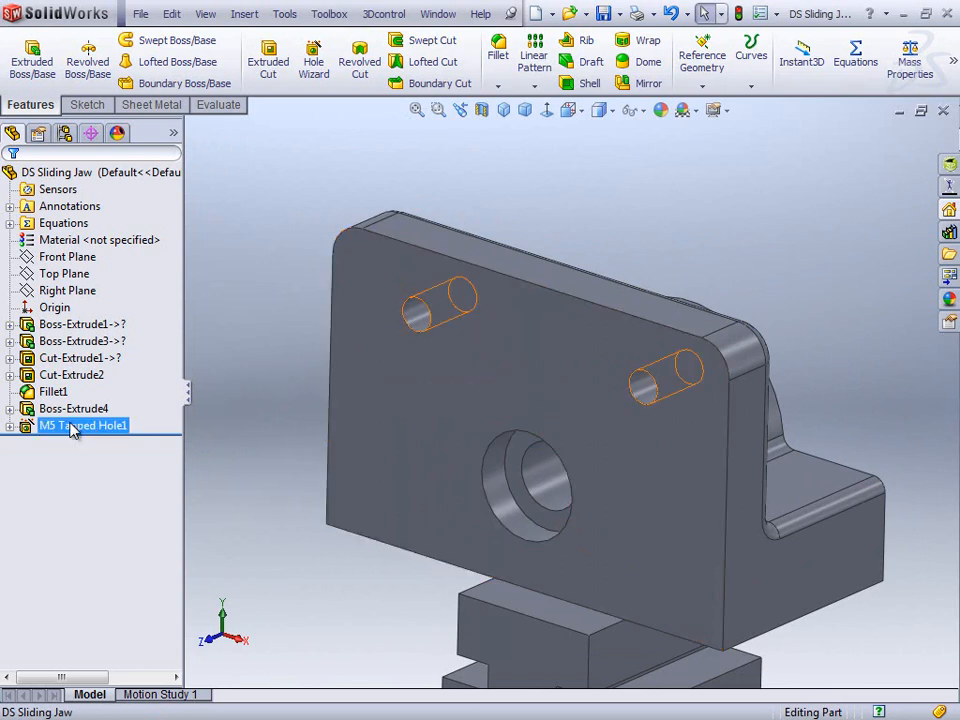
{"action": "left_click", "coordinate": [72, 410]}
{"action": "left_click", "coordinate": [55, 392]}
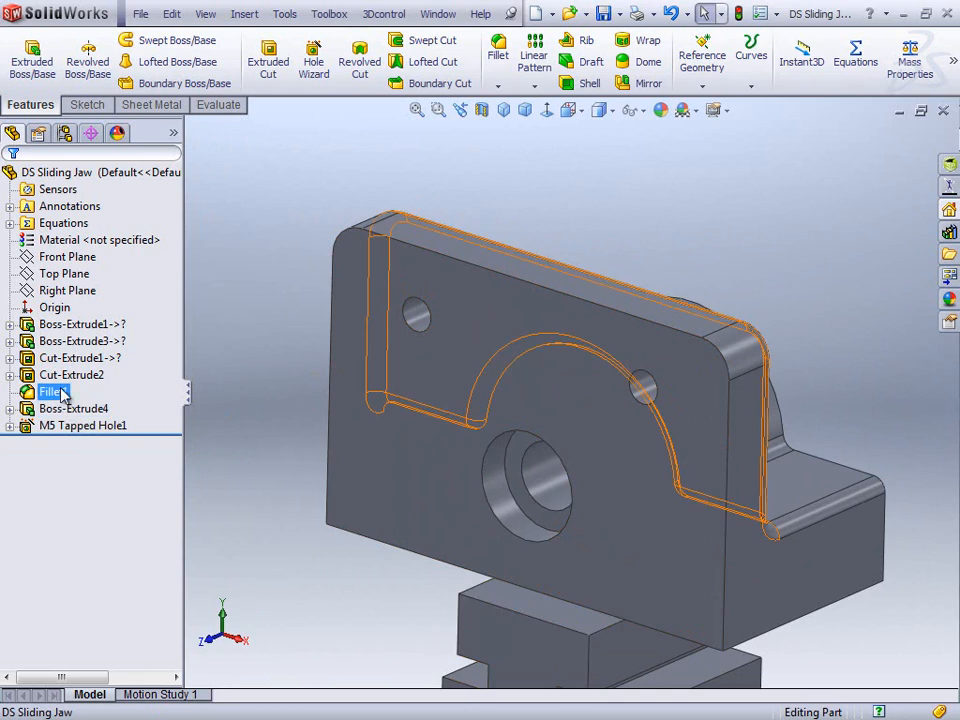
{"action": "left_click", "coordinate": [65, 376]}
{"action": "left_click", "coordinate": [58, 360]}
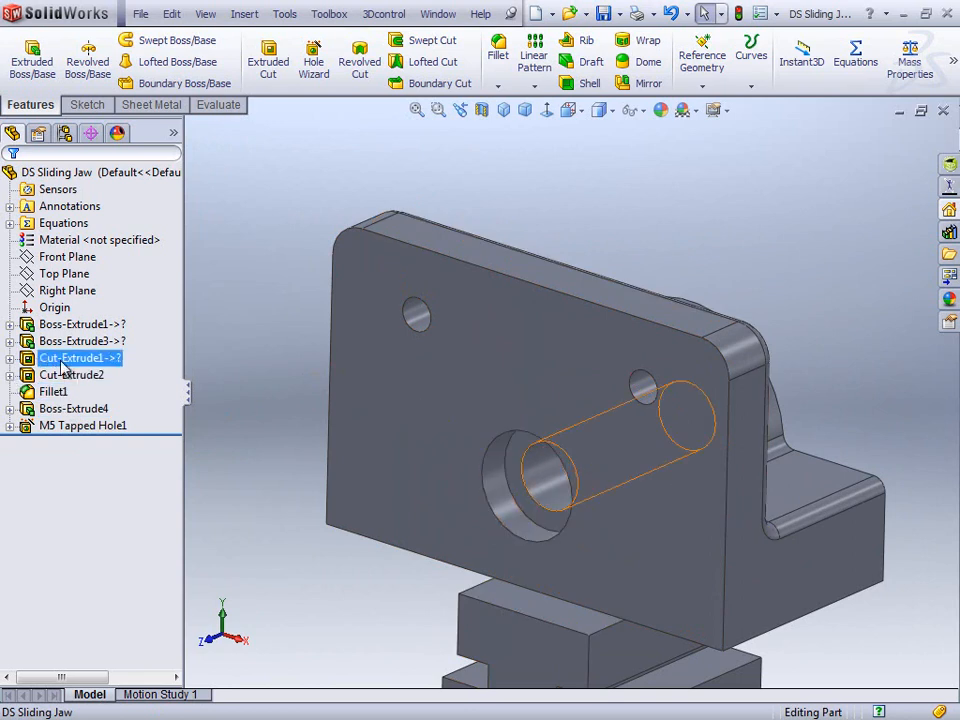
{"action": "left_click", "coordinate": [9, 358]}
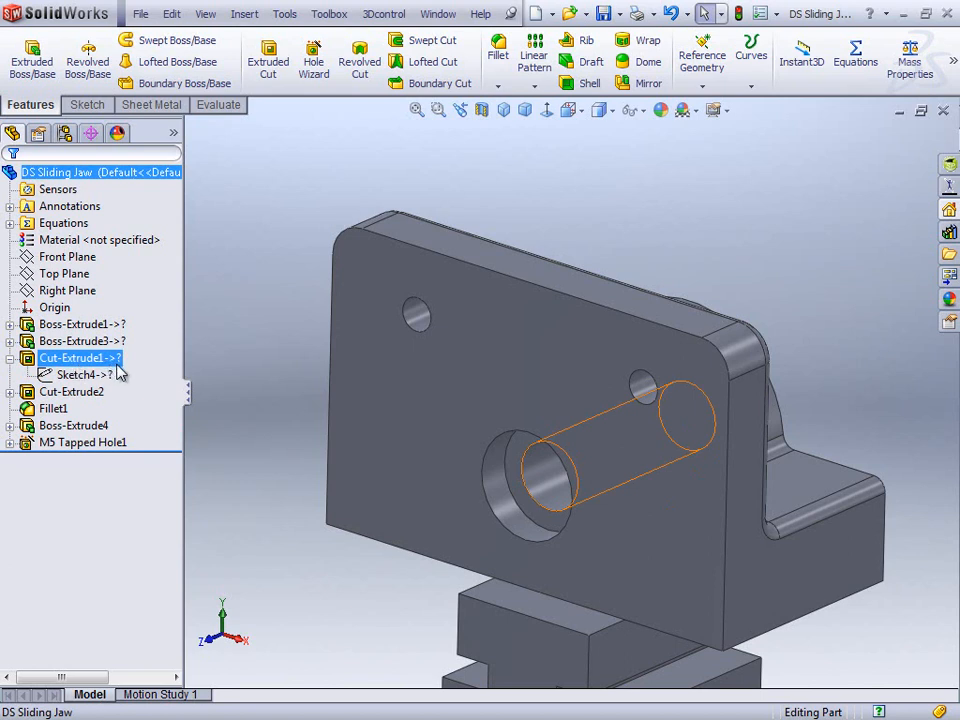
{"action": "left_click", "coordinate": [255, 355]}
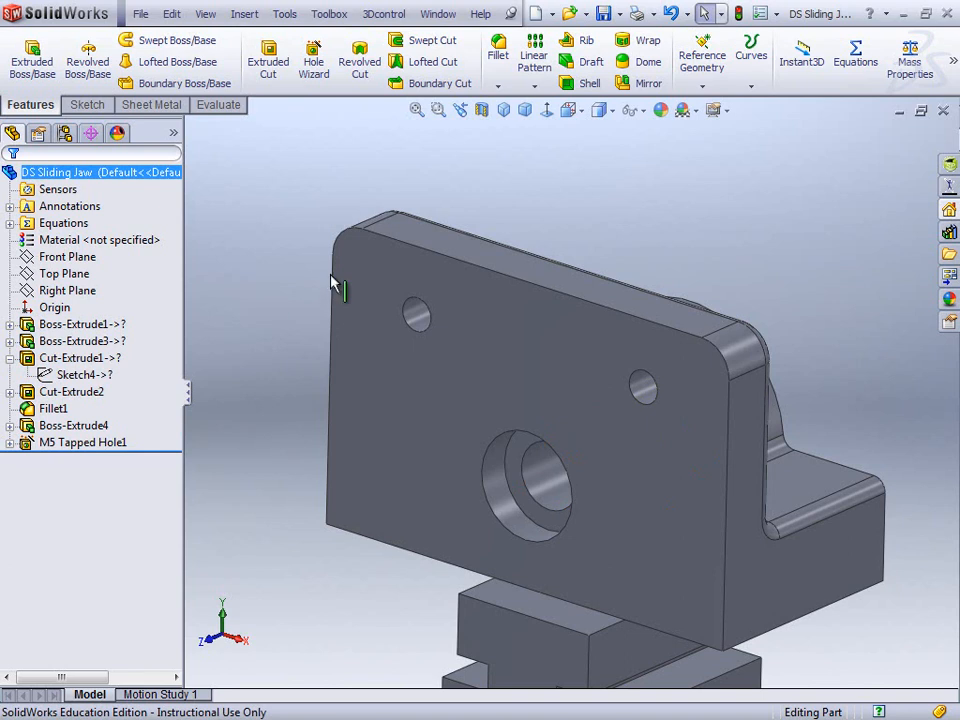